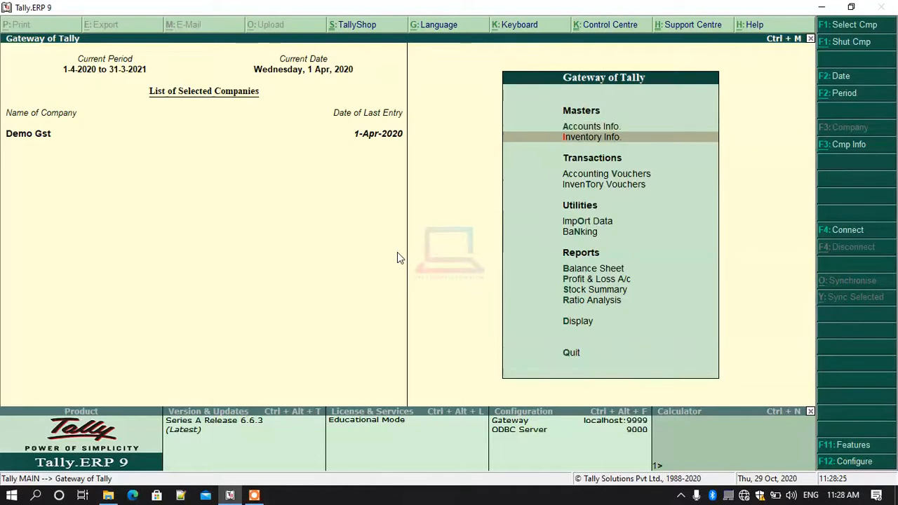
Step: Open the list of April sales vouchers from the Sales Register
key("Up")
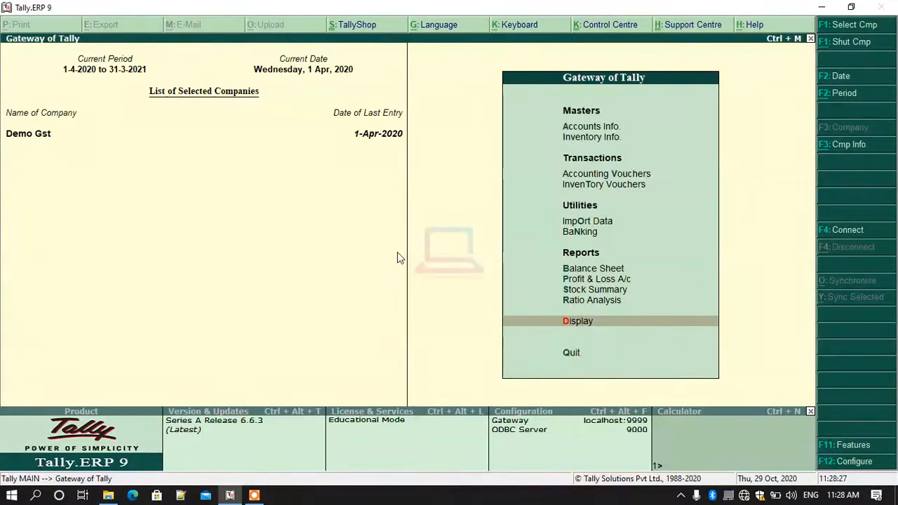
key("Return")
key("Down")
key("Down")
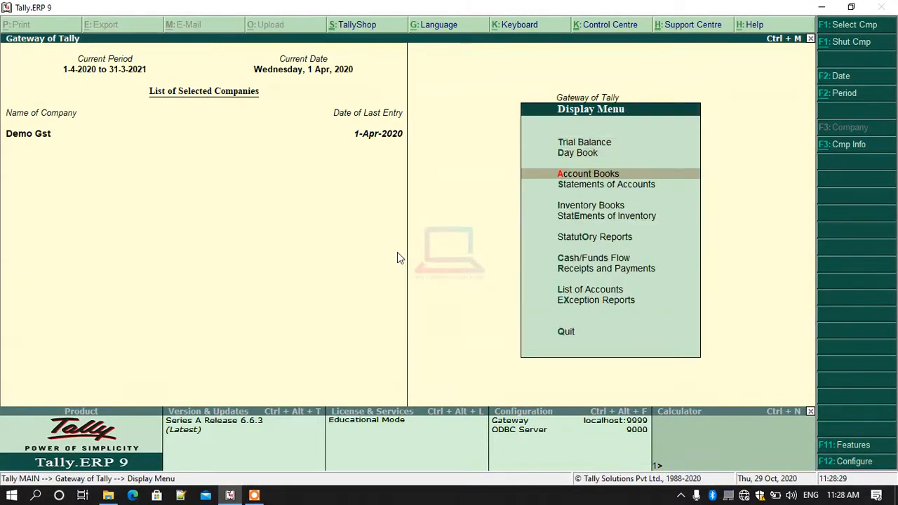
key("Return")
key("Down")
key("Down")
key("Down")
key("Down")
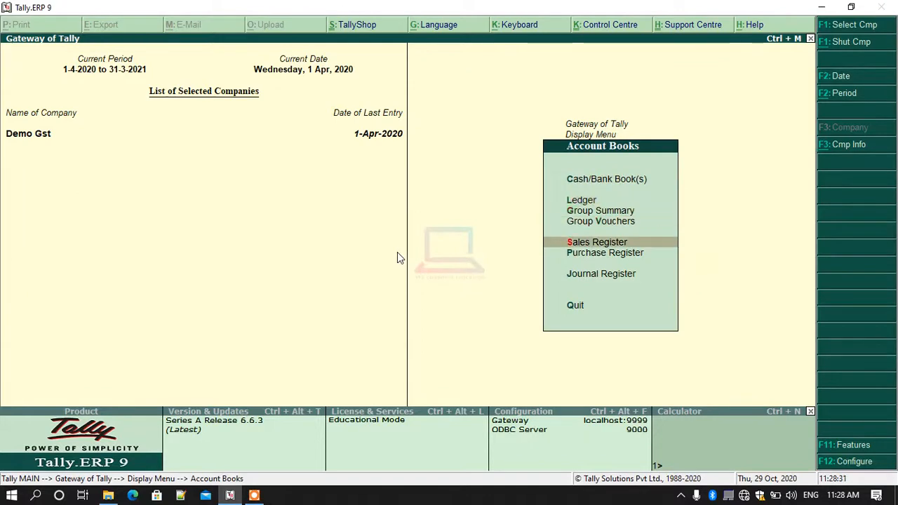
key("Return")
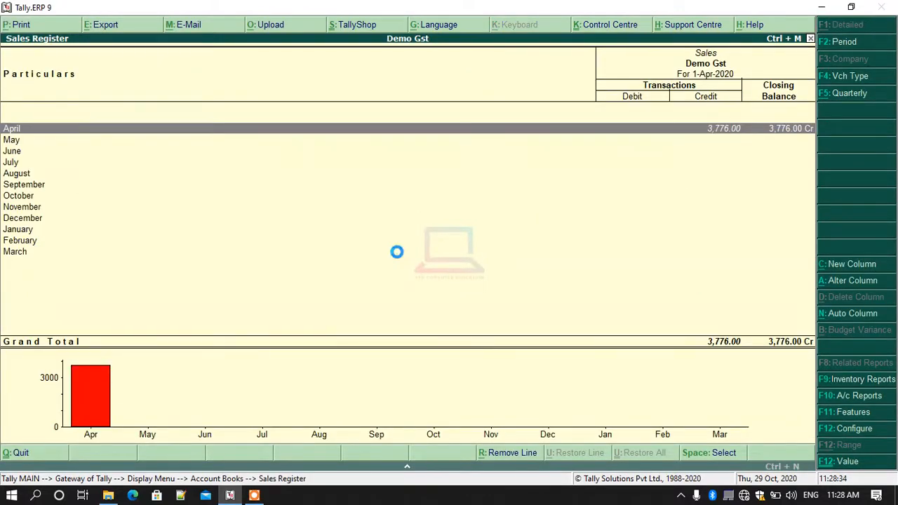
key("Return")
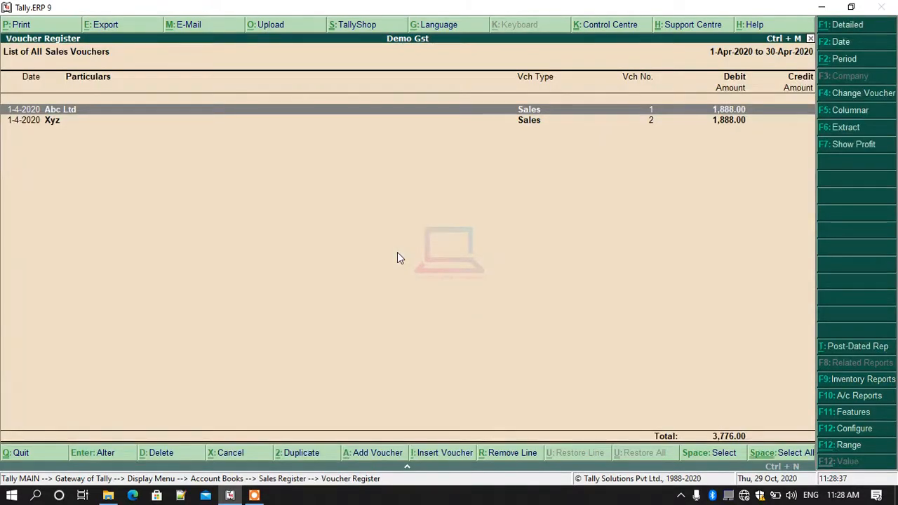
Step: Examine the items, sales ledger and tax lines of the Xyz sales voucher, and exit it without saving
key("Down")
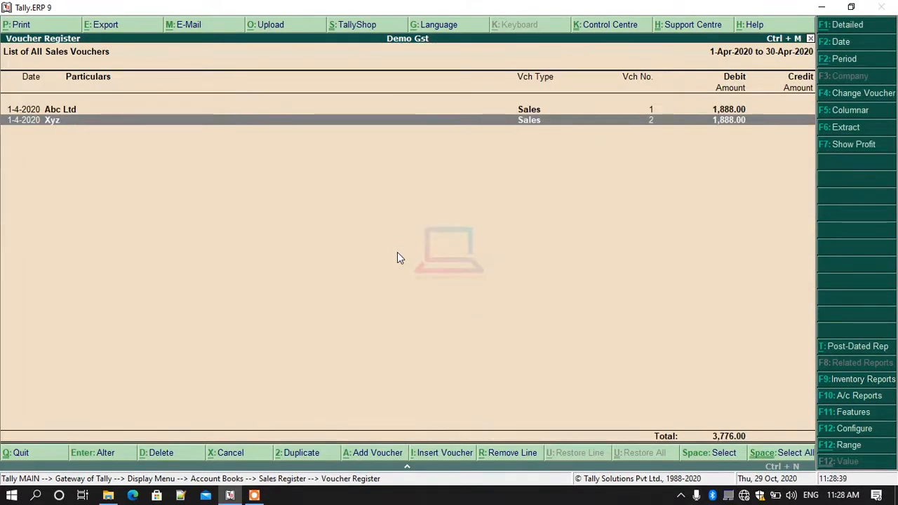
key("Up")
key("Down")
key("Up")
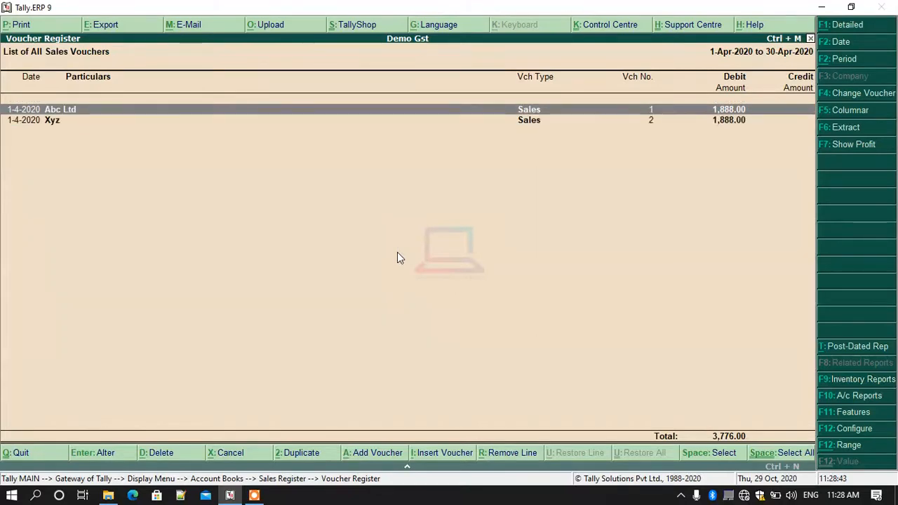
key("Down")
key("Return")
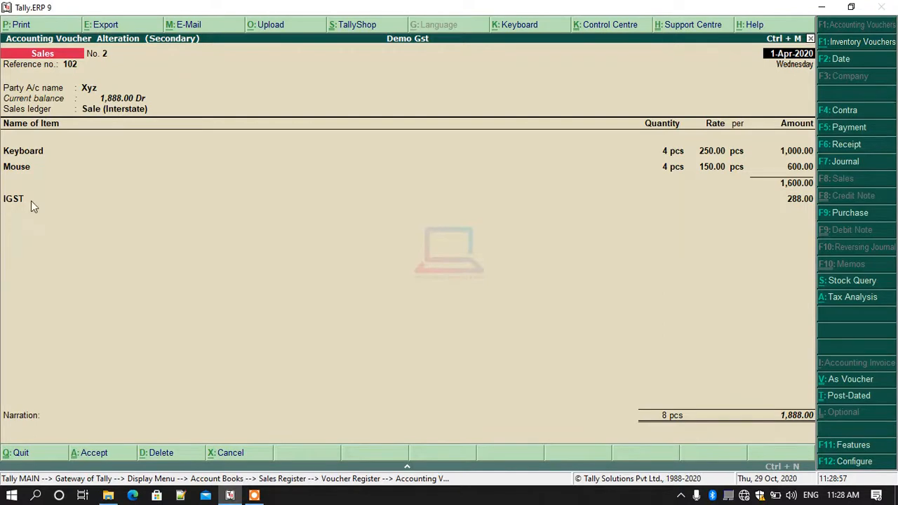
key("Escape")
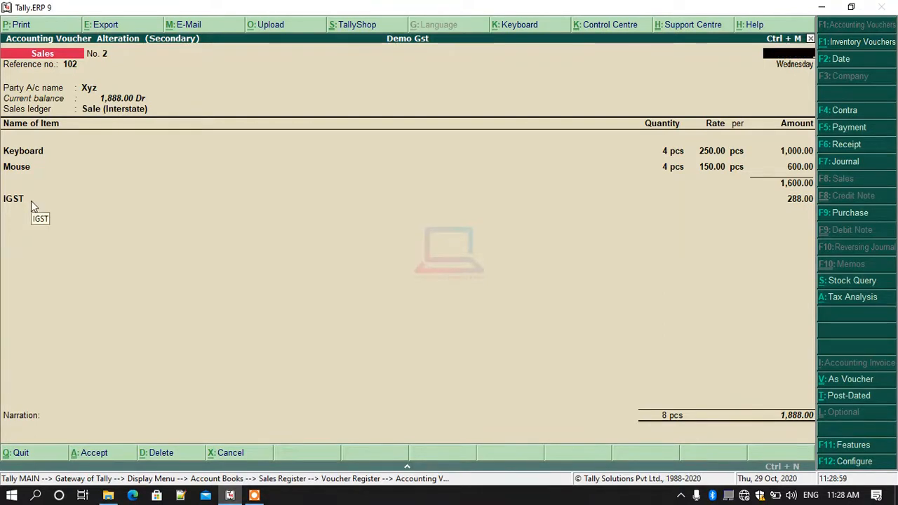
key("Escape")
key("Return")
Step: Examine the items and tax lines of the Abc Ltd sales voucher, and leave the voucher list without saving
key("Up")
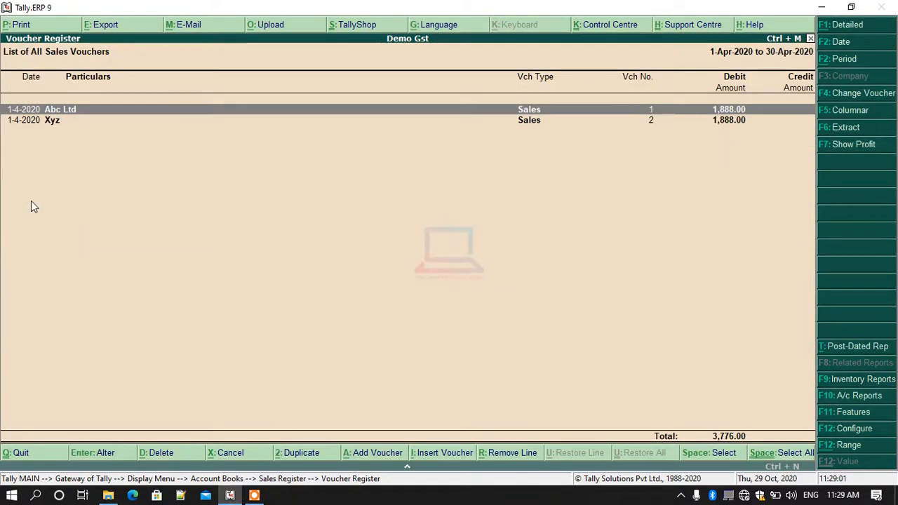
key("Return")
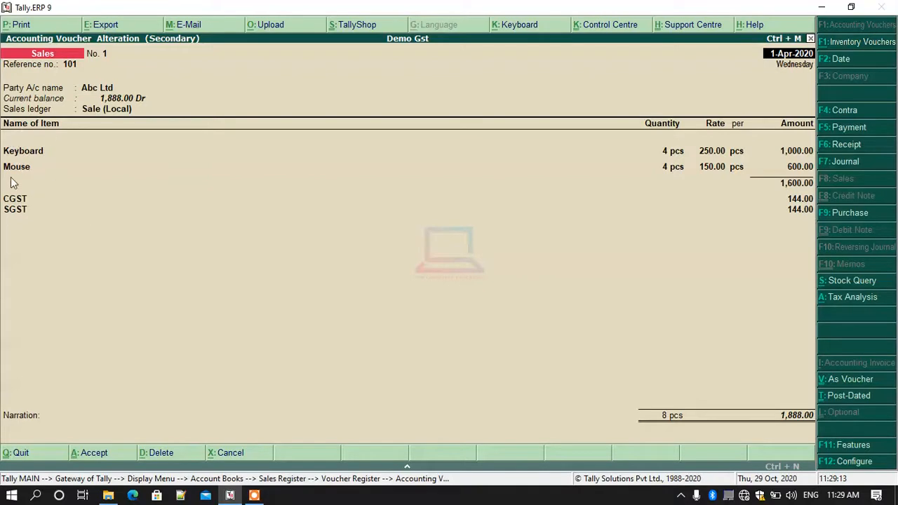
key("Escape")
key("y")
key("Escape")
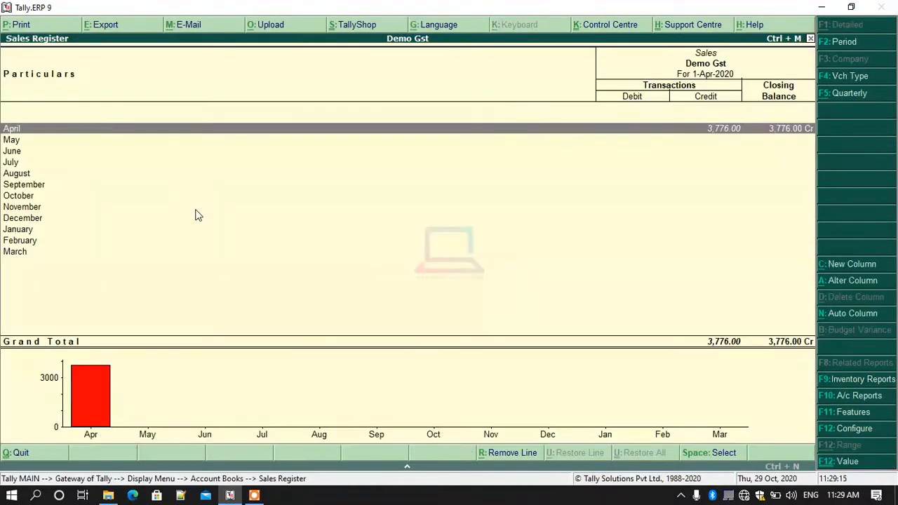
Step: Leave the sales reports and bring up the inventory masters with Stock Groups selected
key("Escape")
key("Escape")
key("Escape")
key("Up")
key("Up")
key("Up")
key("Up")
key("Up")
key("Up")
key("Up")
key("Up")
key("Up")
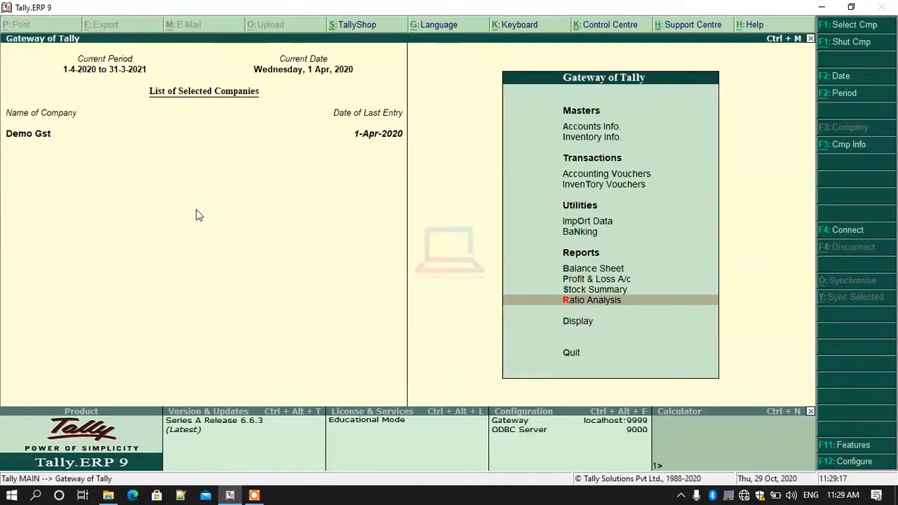
key("Up")
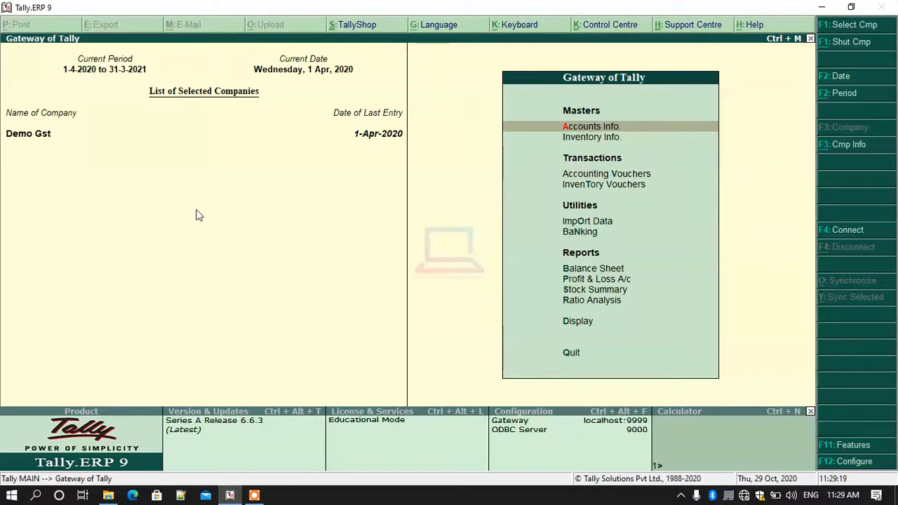
key("Down")
key("Return")
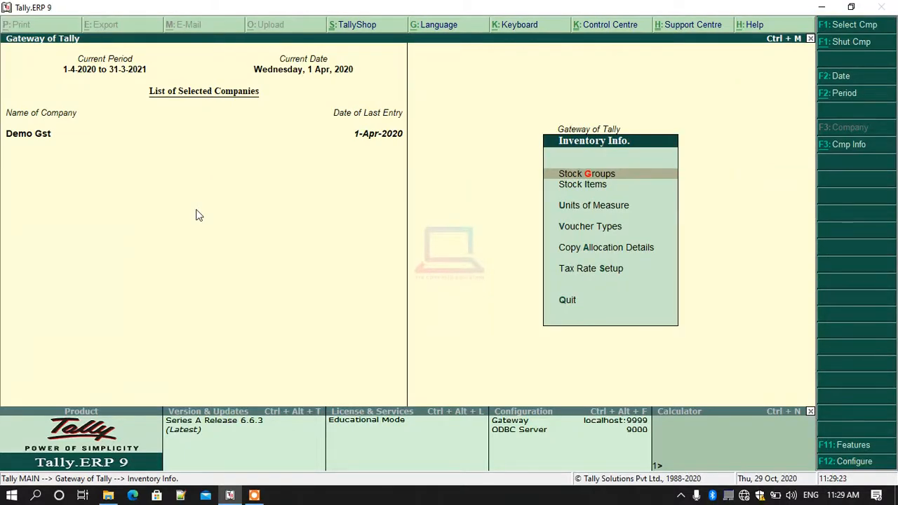
key("Down")
key("Down")
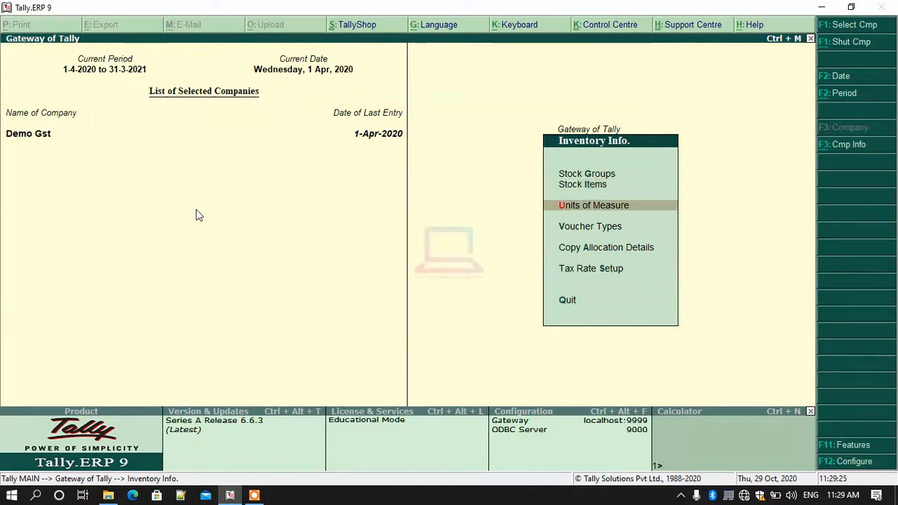
key("Up")
key("Up")
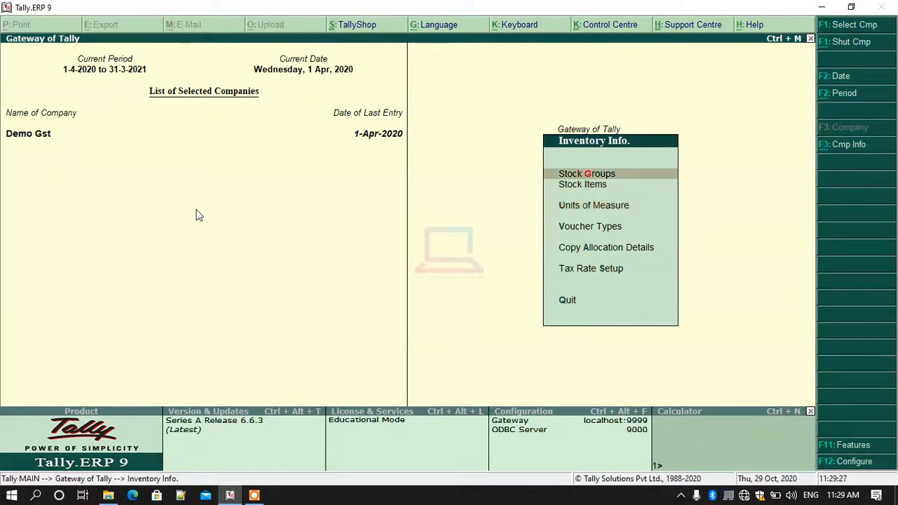
Step: Open the single stock group Computer for alteration
key("Return")
key("Down")
key("Down")
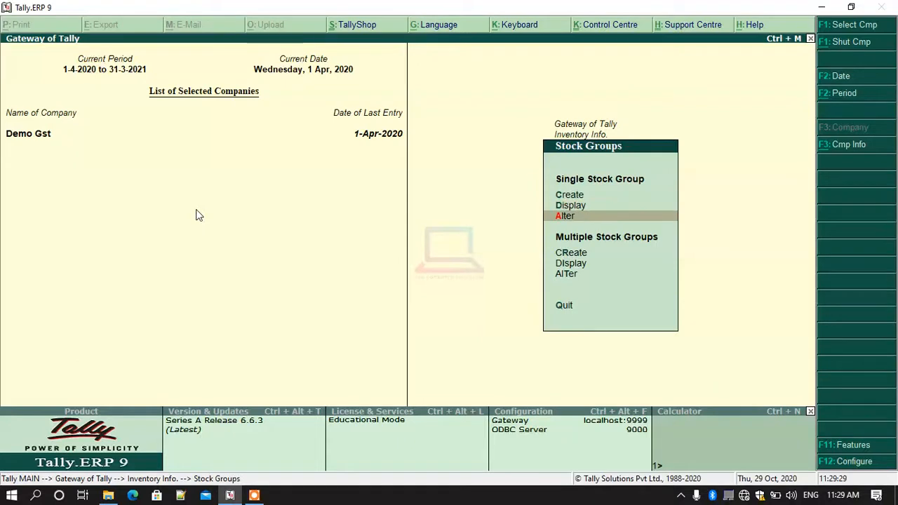
key("Return")
key("Return")
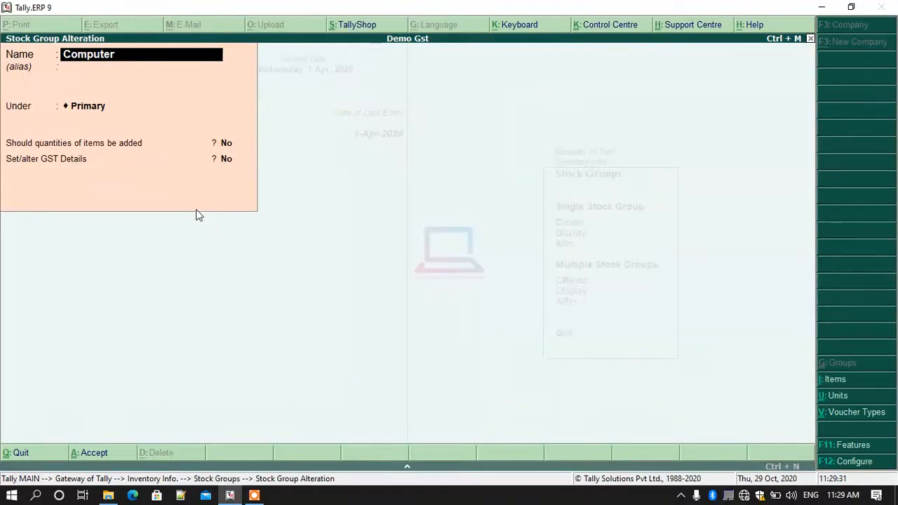
Step: Answer Yes to Set/alter GST Details for Computer, examine its HSN code and tax rates, and discard the alteration
key("Return")
key("Return")
key("Return")
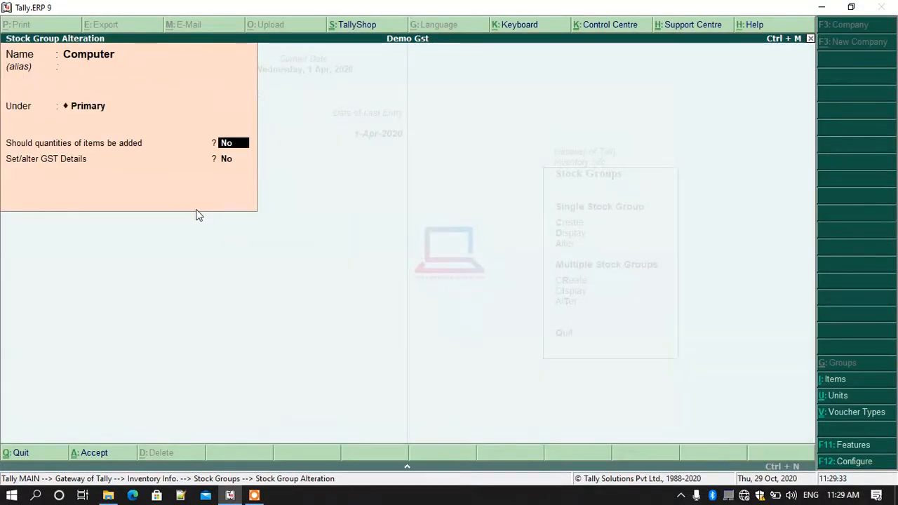
key("Return")
key("y")
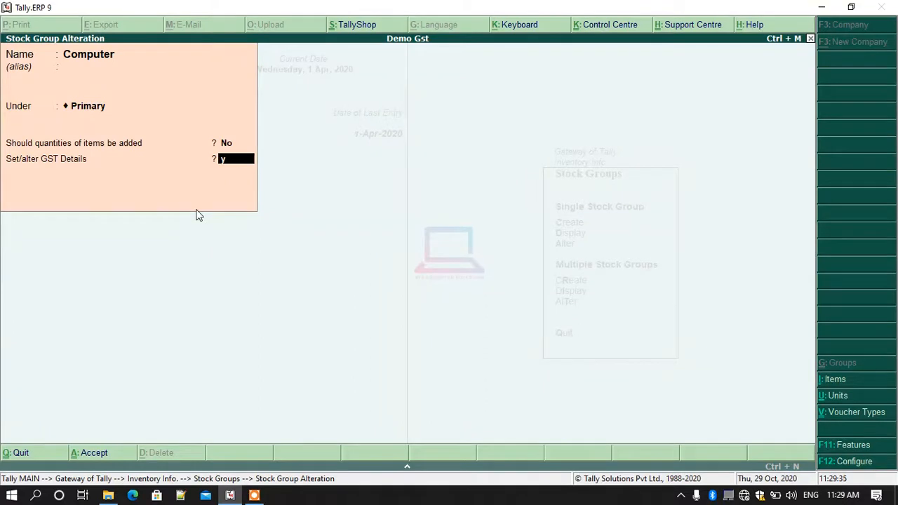
key("Return")
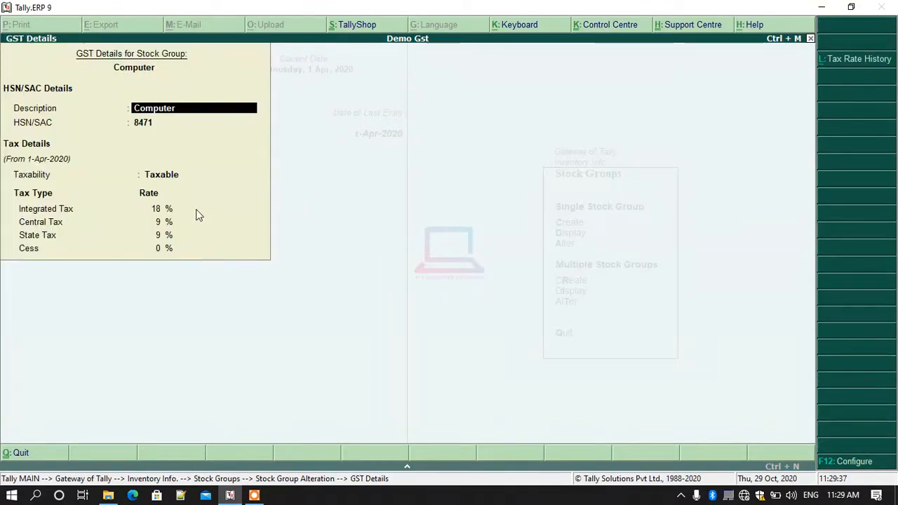
key("Return")
key("Return")
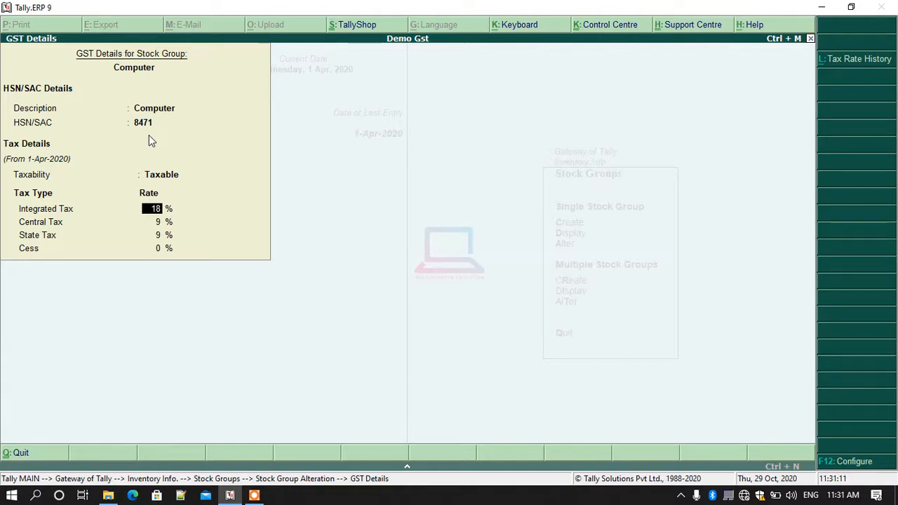
key("Escape")
key("Return")
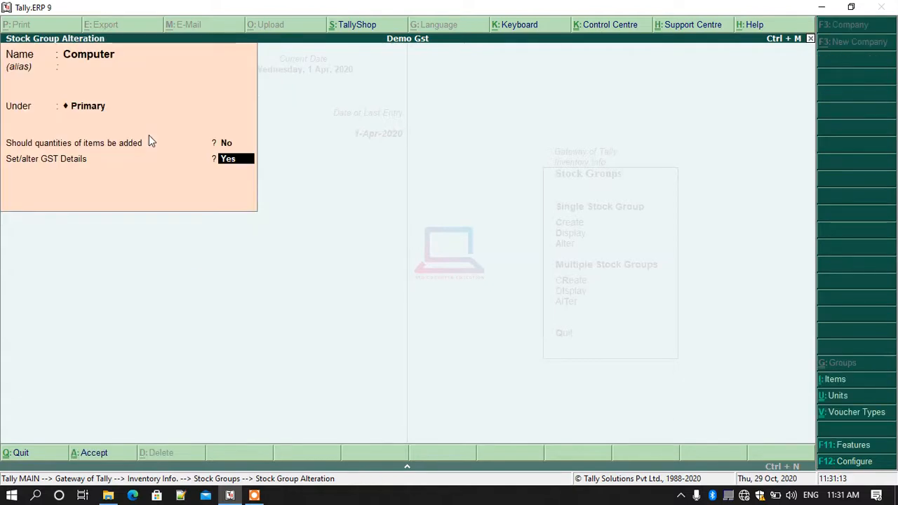
key("Escape")
key("Return")
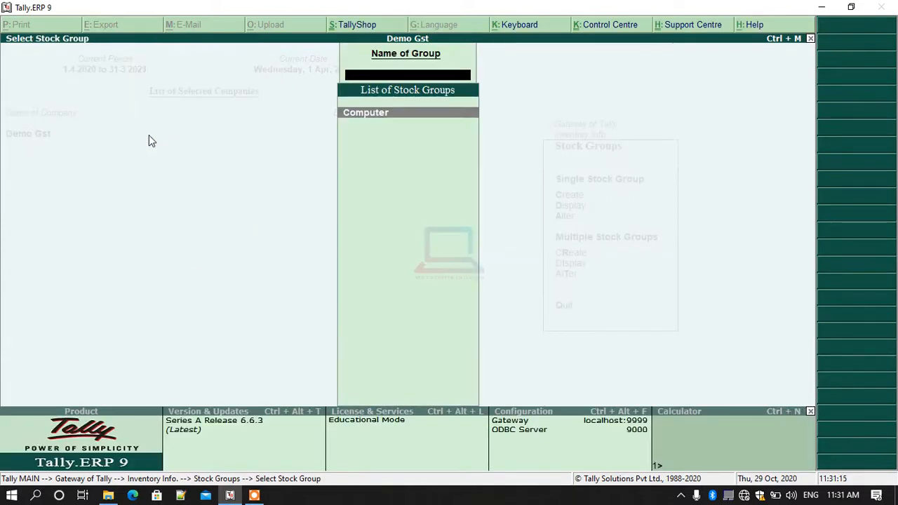
Step: Leave the stock groups and open the stock items under All Items for multiple alteration
key("Escape")
key("Escape")
key("Down")
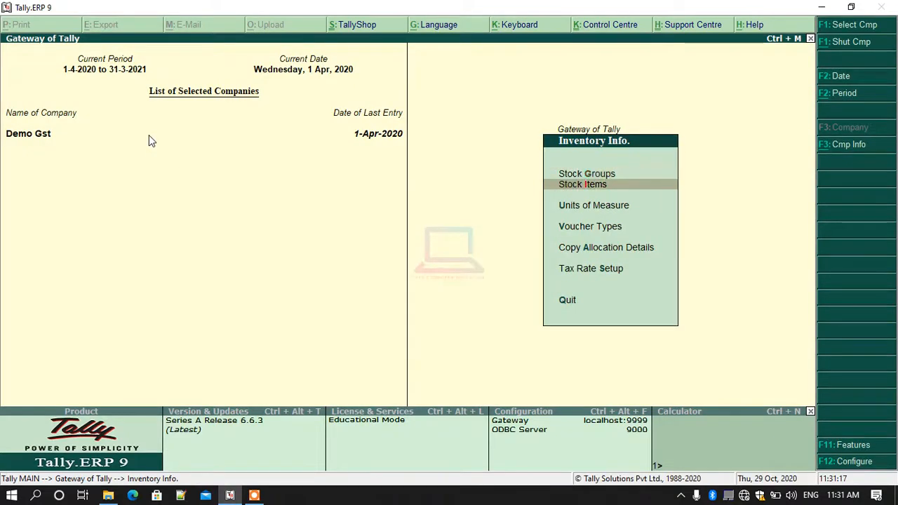
key("Return")
key("Down")
key("Down")
key("Down")
key("Down")
key("Down")
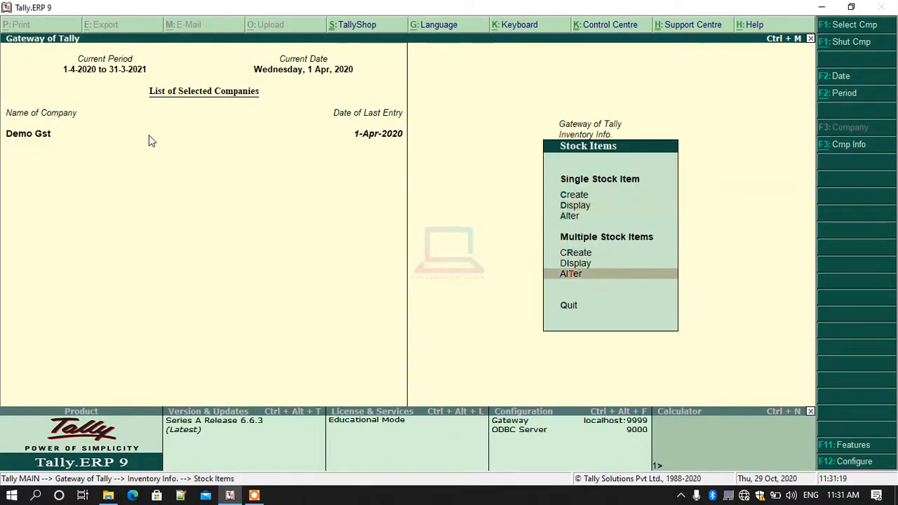
key("Return")
key("Return")
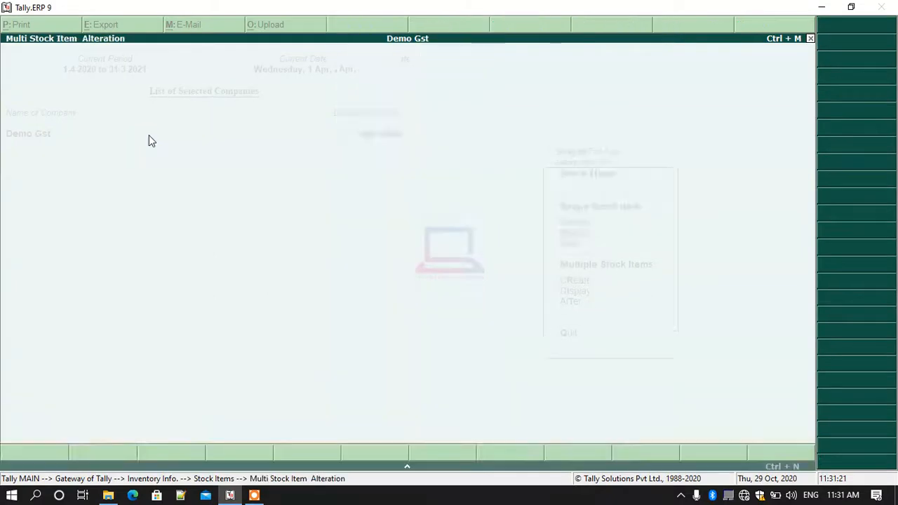
Step: Check the parent group, unit and opening quantity of the Keyboard and Mouse items, and quit without saving
key("Return")
key("Return")
key("Return")
key("Return")
key("Return")
key("Return")
key("Return")
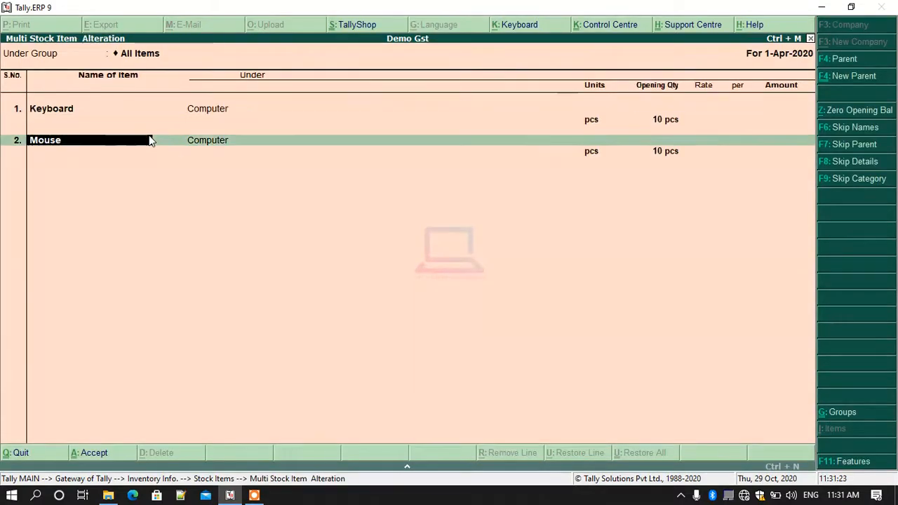
key("Up")
key("Up")
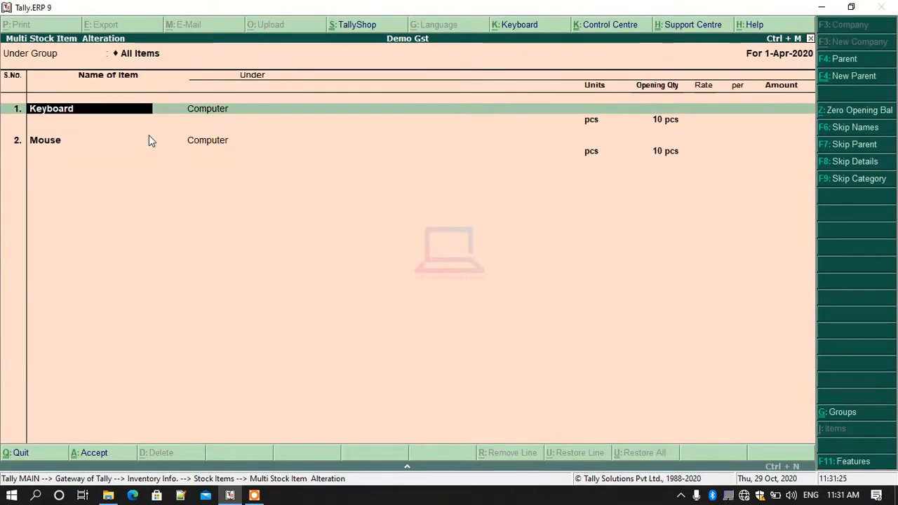
key("Escape")
key("Return")
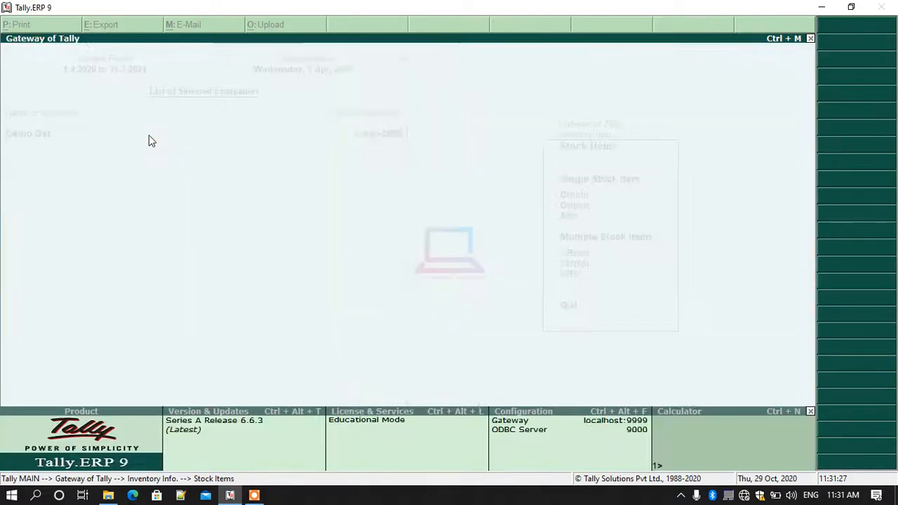
Step: Leave the stock item masters and open the creation form for a single ledger from the accounts masters
key("Escape")
key("Escape")
key("Escape")
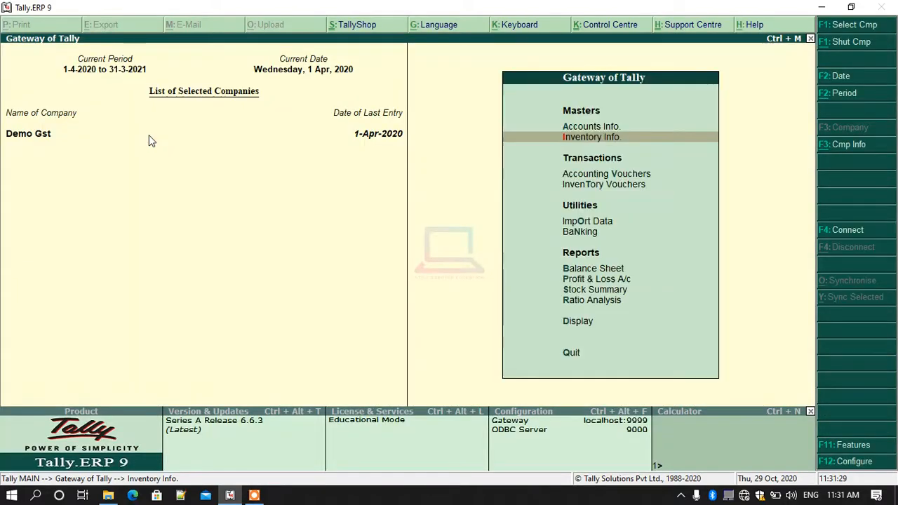
key("Up")
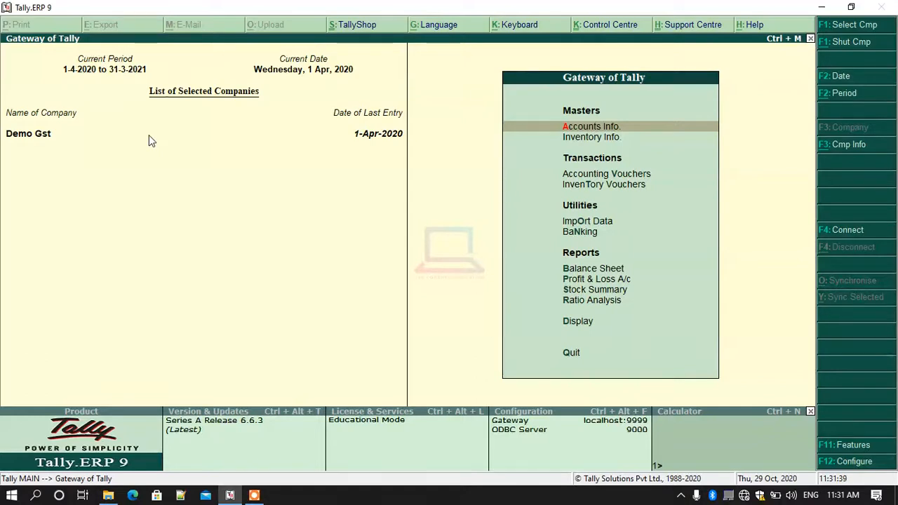
key("Return")
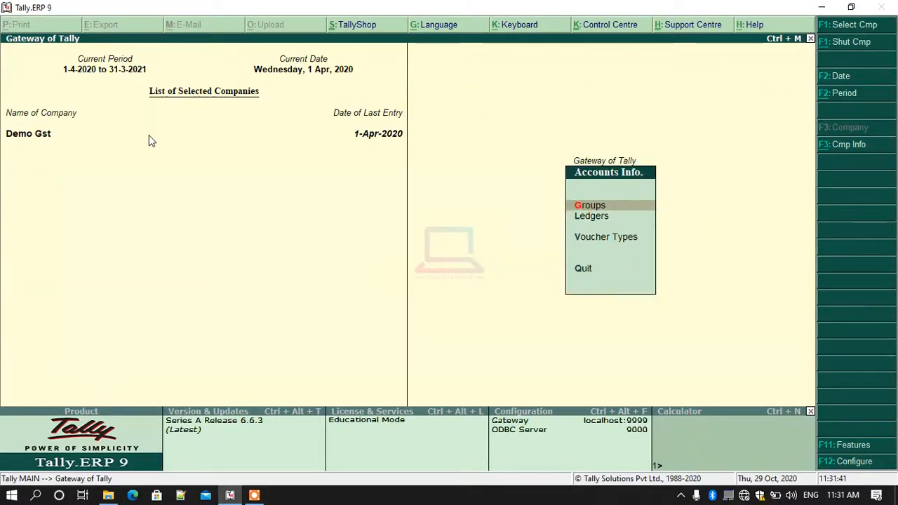
key("Down")
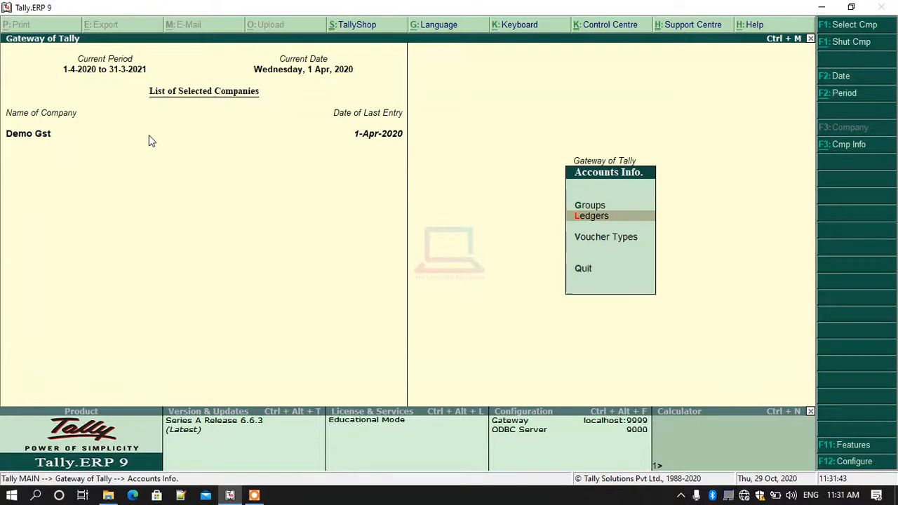
key("Return")
key("Return")
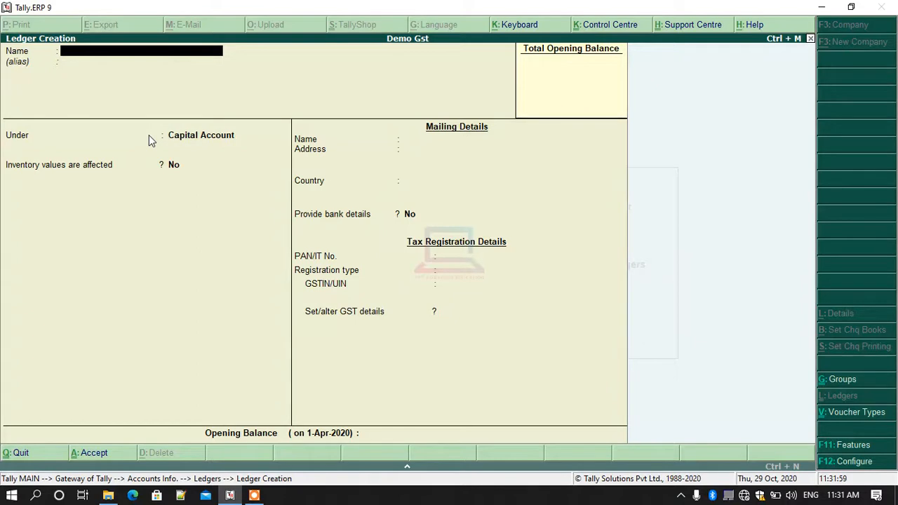
Step: Enter the first supplier's name as the ledger name, leave the alias blank, and place it under Sundry Creditors
type("Ram")
key("Return")
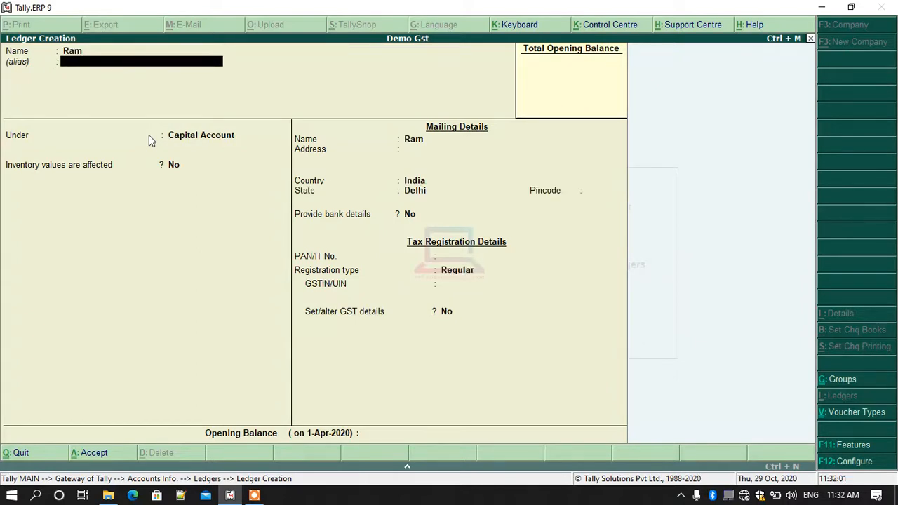
key("Return")
type("S")
key("Down")
key("Down")
key("Down")
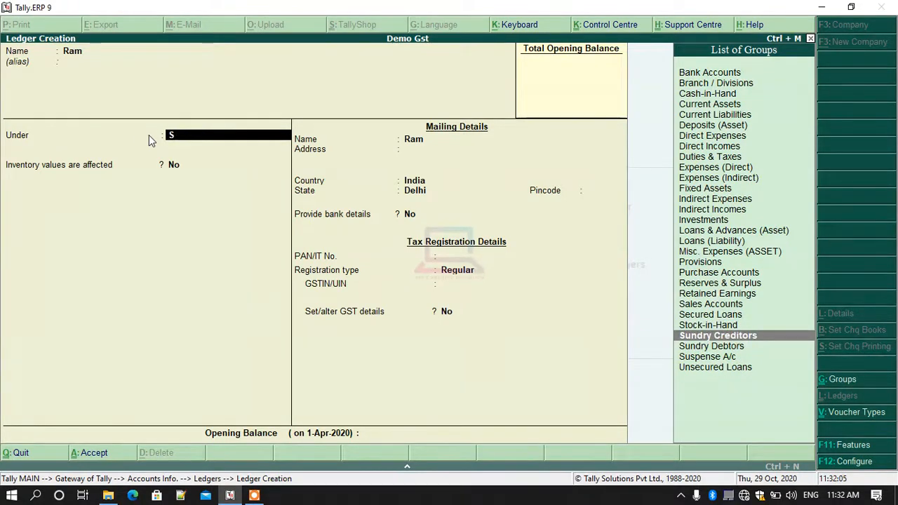
key("Return")
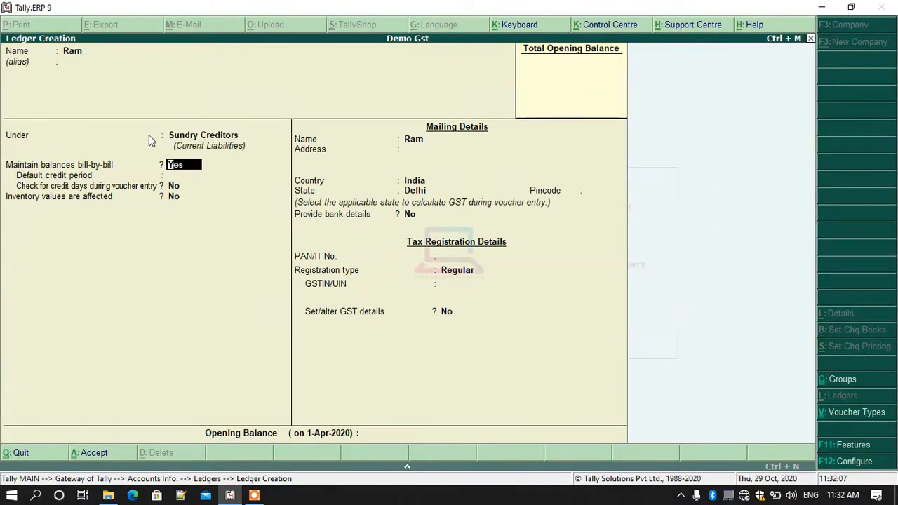
Step: Keep bill-by-bill balances at Yes with no credit period, leave the address blank, and choose India and Delhi as country and state
key("Return")
key("Return")
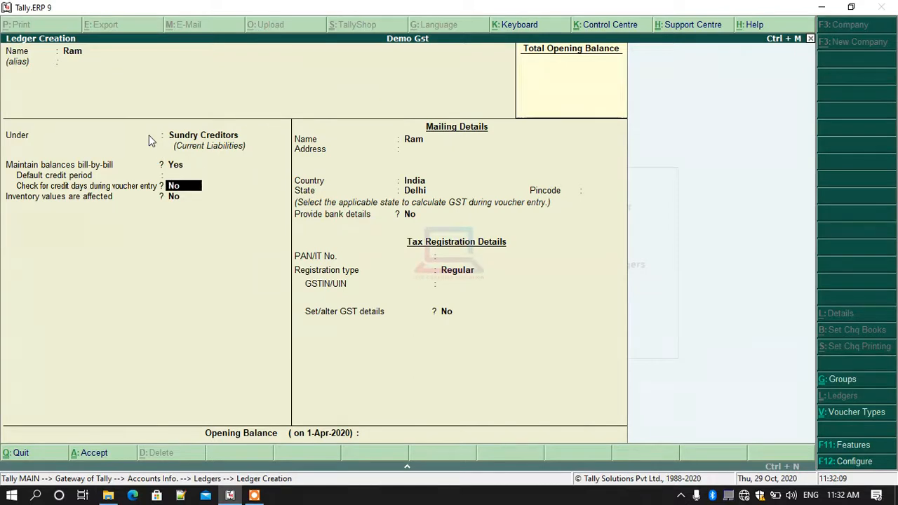
key("Return")
key("Return")
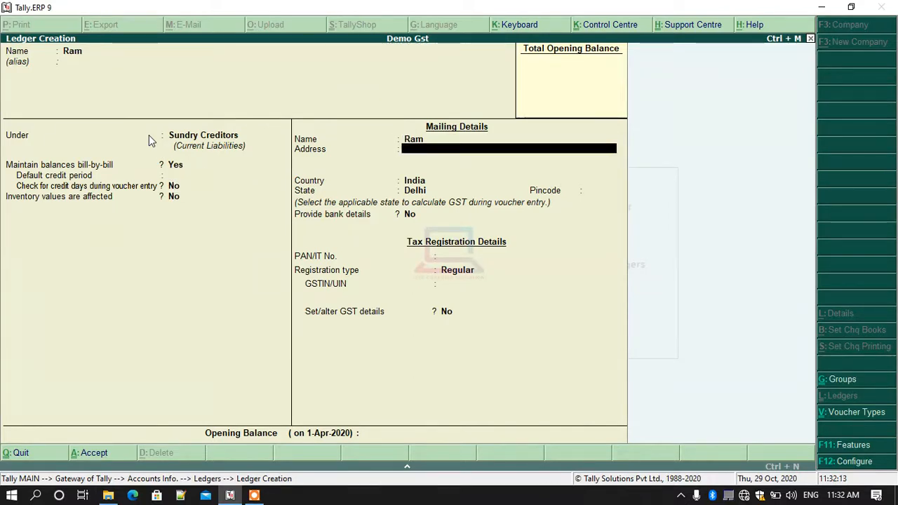
key("Return")
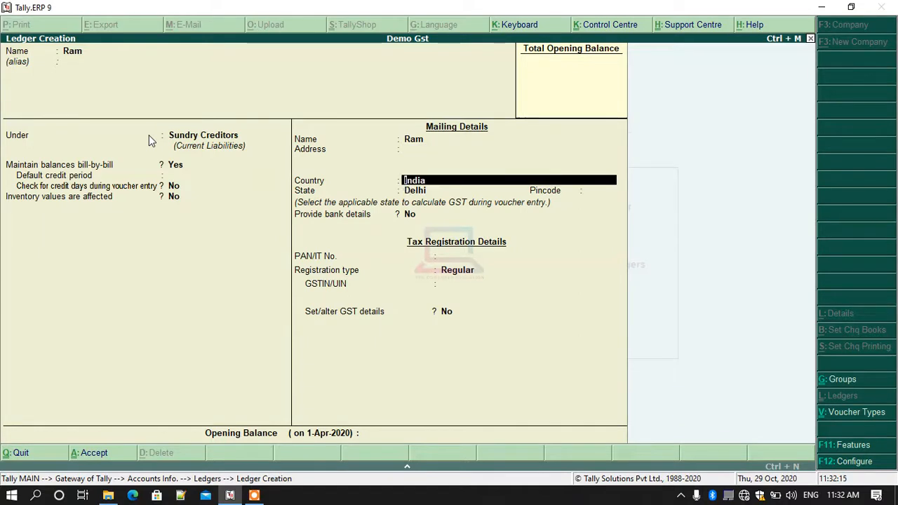
key("Return")
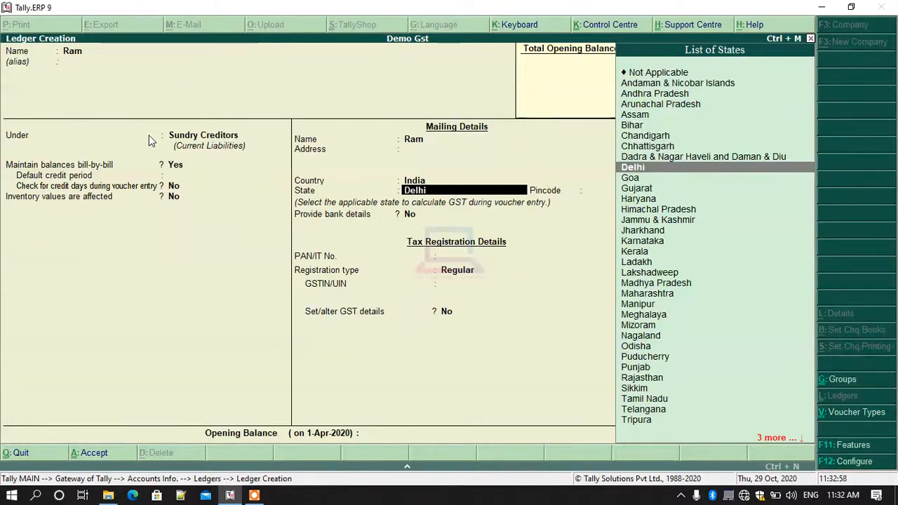
key("Return")
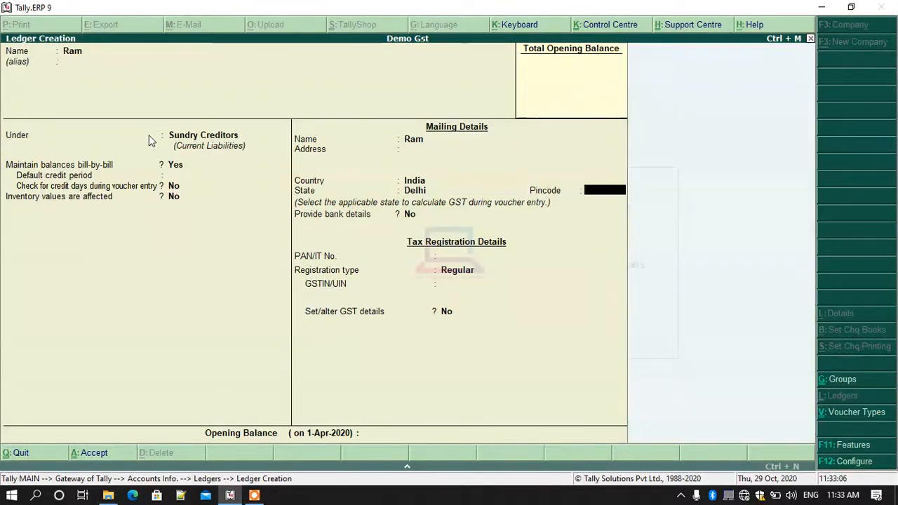
Step: Leave pincode and PAN/IT No. blank, keep bank details at No and registration type Regular, and go back to GSTIN/UIN
key("Return")
key("Return")
key("Return")
key("Return")
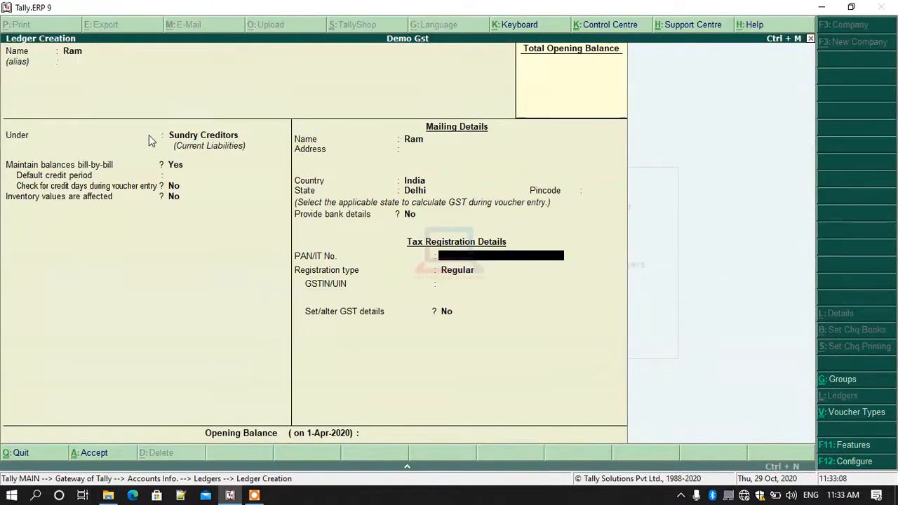
key("Return")
key("Return")
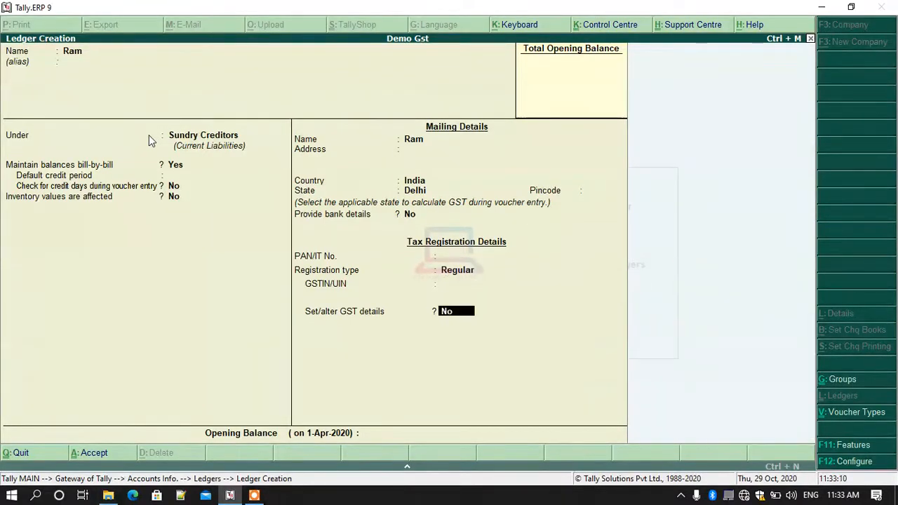
key("BackSpace")
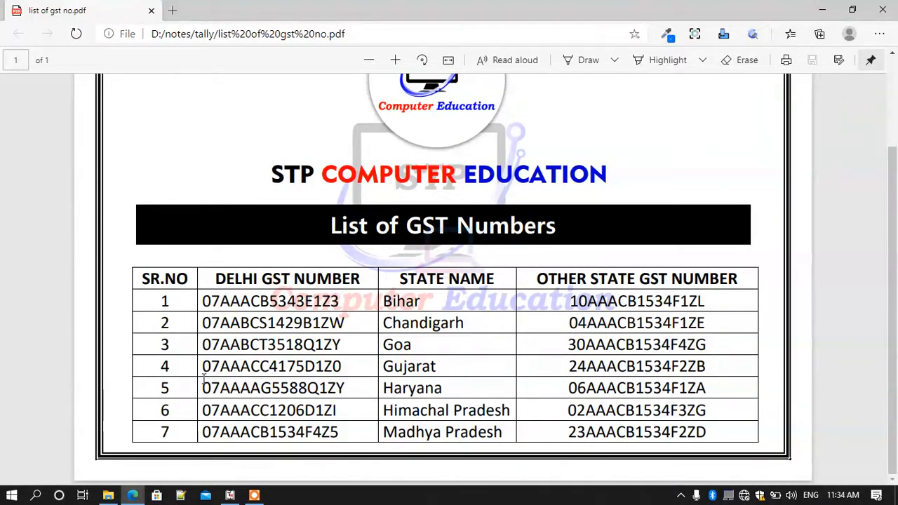
Step: Copy the fourth Delhi GST number from list of gst no.pdf and paste it as the ledger's GSTIN/UIN in Tally.ERP 9
left_click_drag(202, 366, 327, 365)
right_click(327, 365)
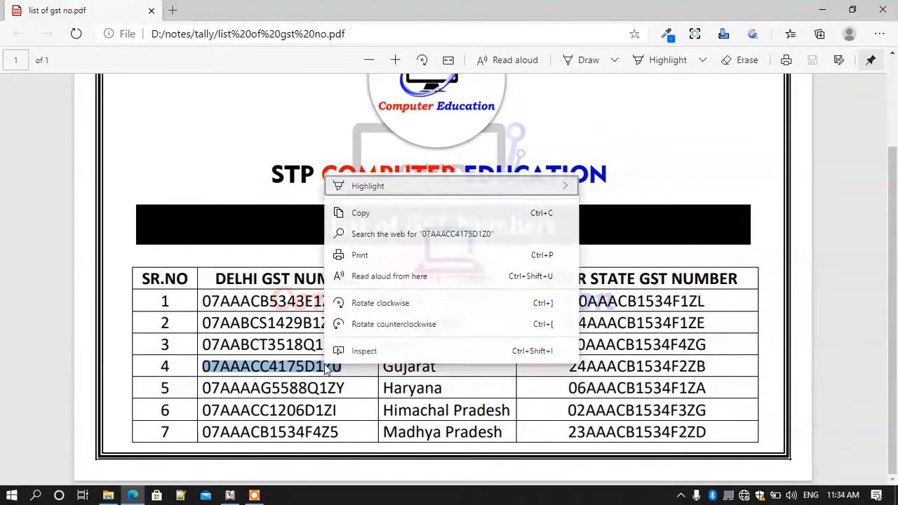
left_click(358, 212)
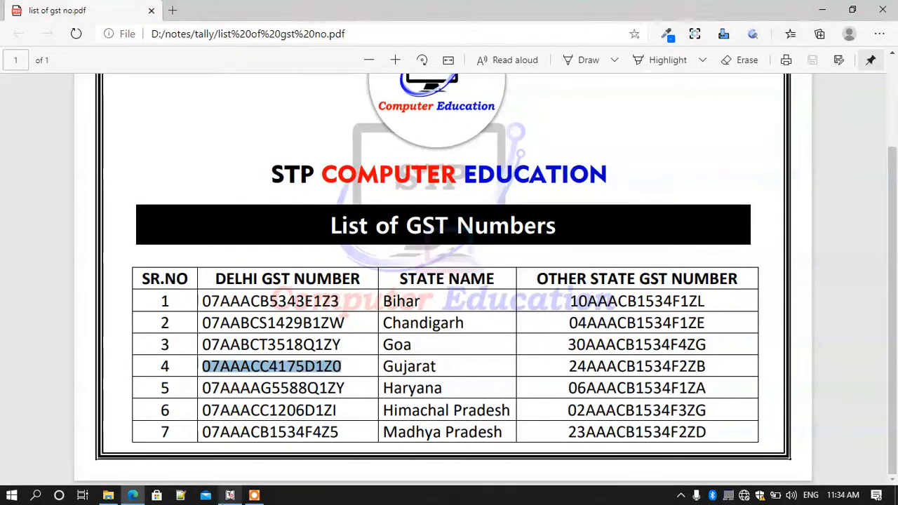
left_click(230, 496)
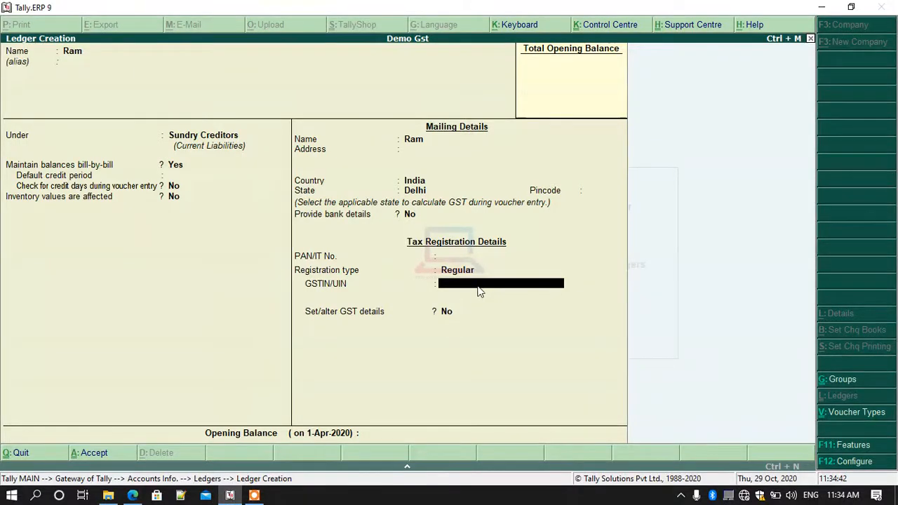
key("ctrl+alt+v")
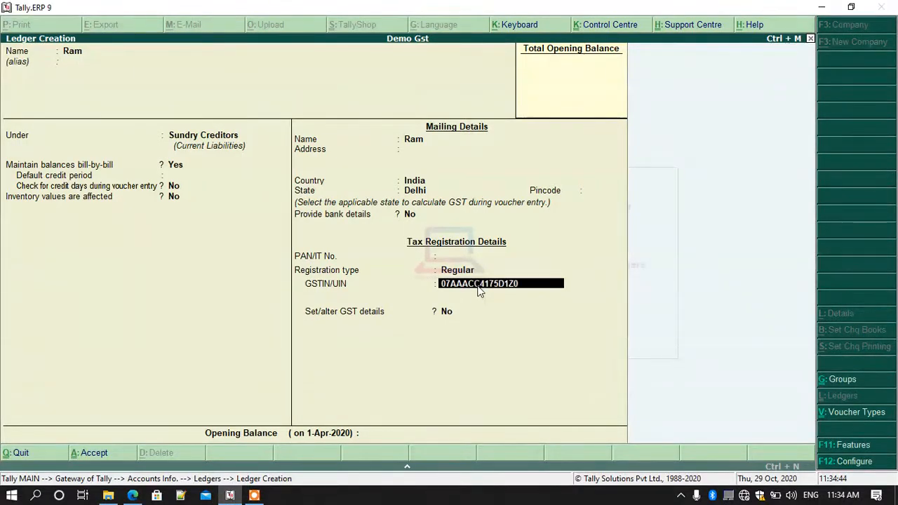
key("Return")
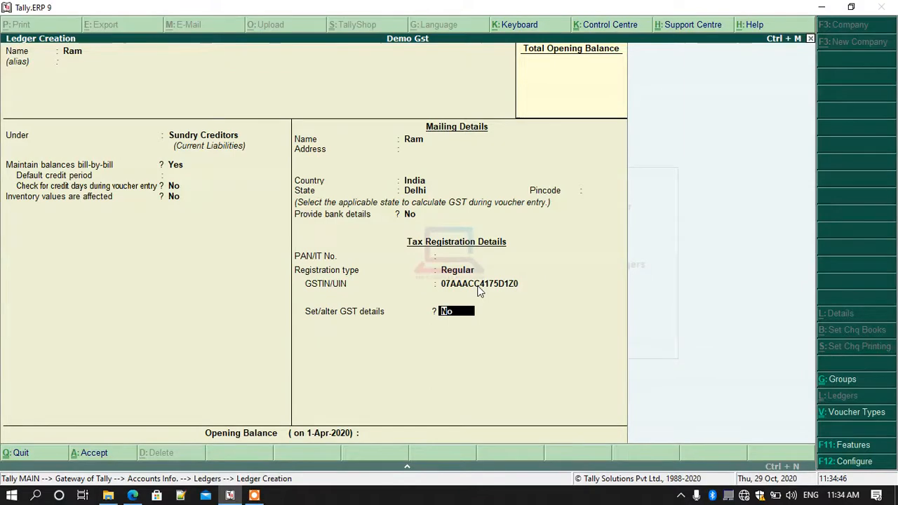
Step: Answer Yes to Set/alter GST details, keep the defaults with Party Type Not Applicable, and save the ledger without an opening balance
key("y")
key("Return")
key("Return")
key("Return")
key("Return")
key("Return")
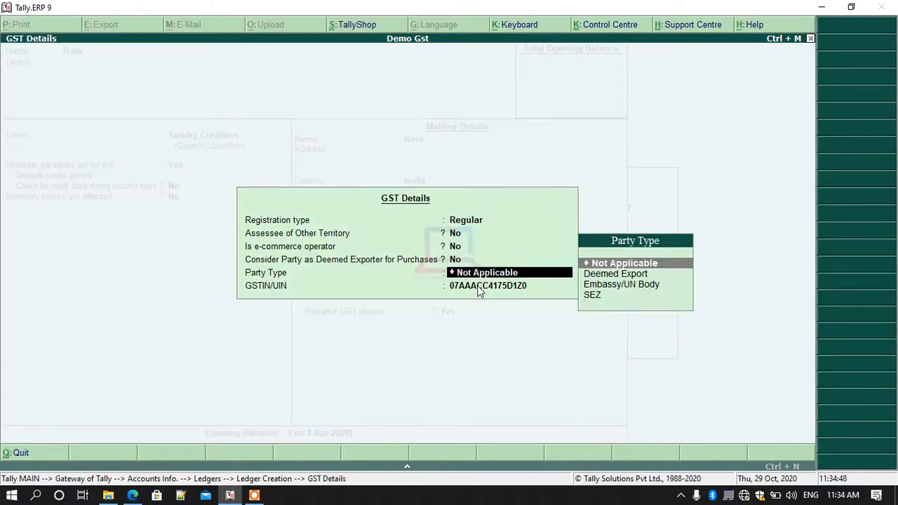
key("Return")
key("Return")
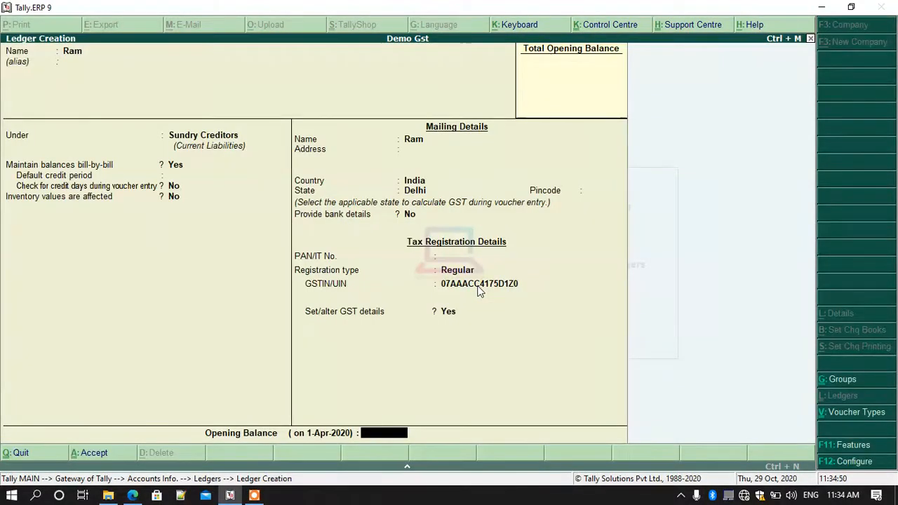
key("Return")
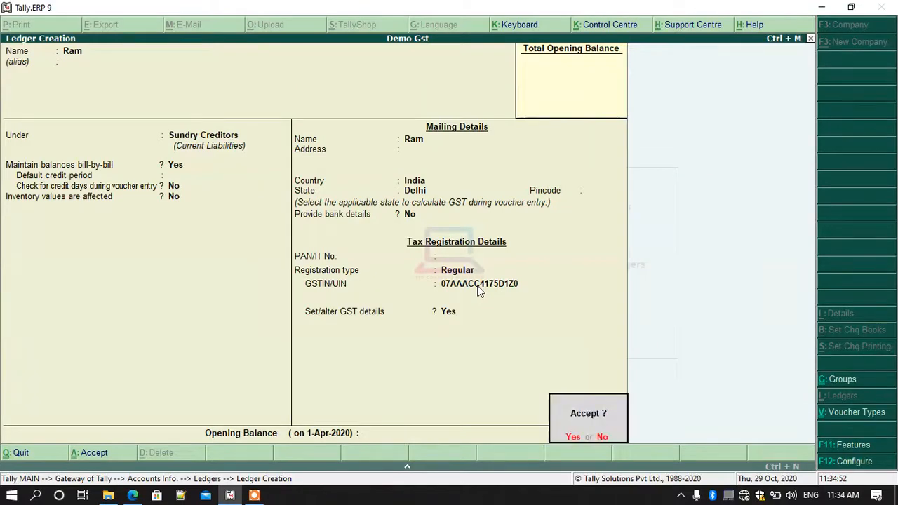
key("Return")
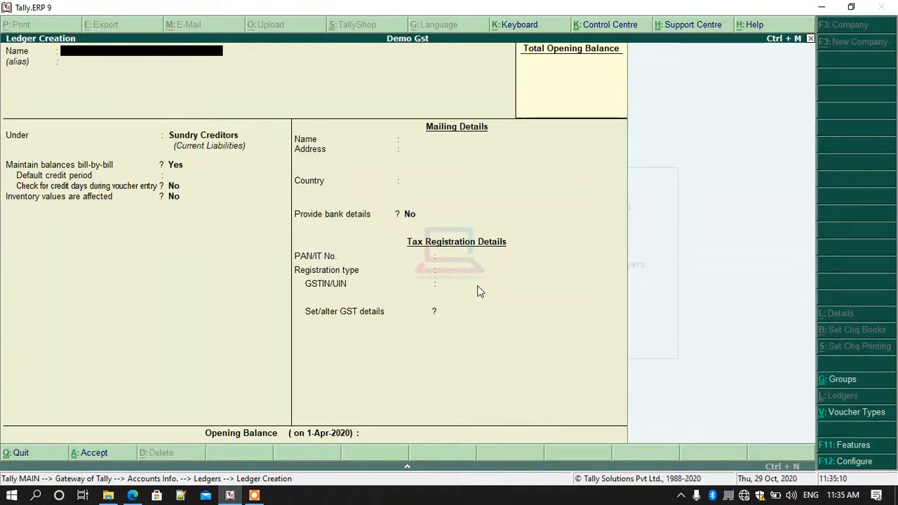
Step: Name a second ledger with the other supplier's name and keep it under Sundry Creditors with bill-by-bill balances
type("hyam")
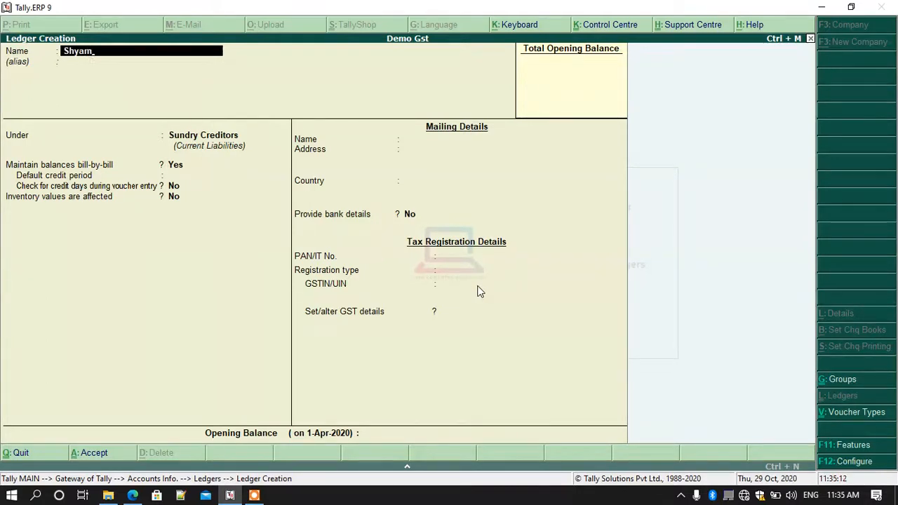
key("Return")
key("Return")
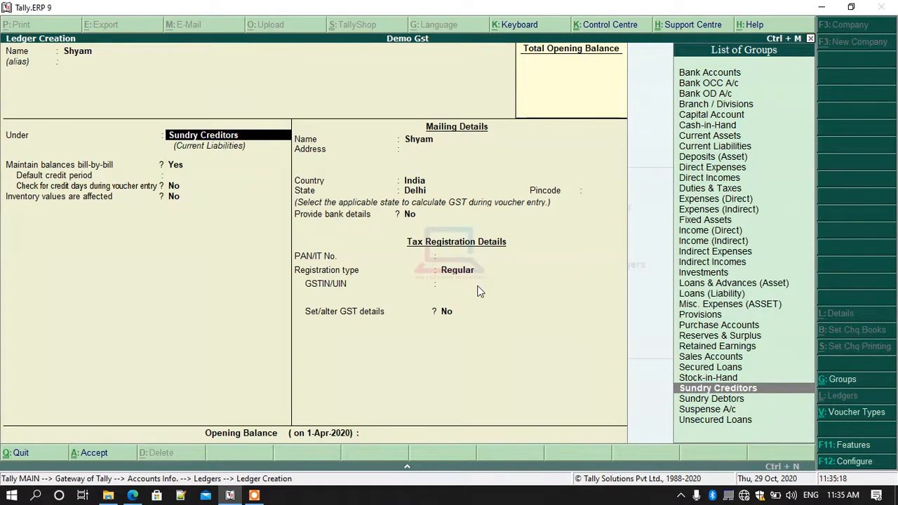
key("Return")
key("Return")
key("Return")
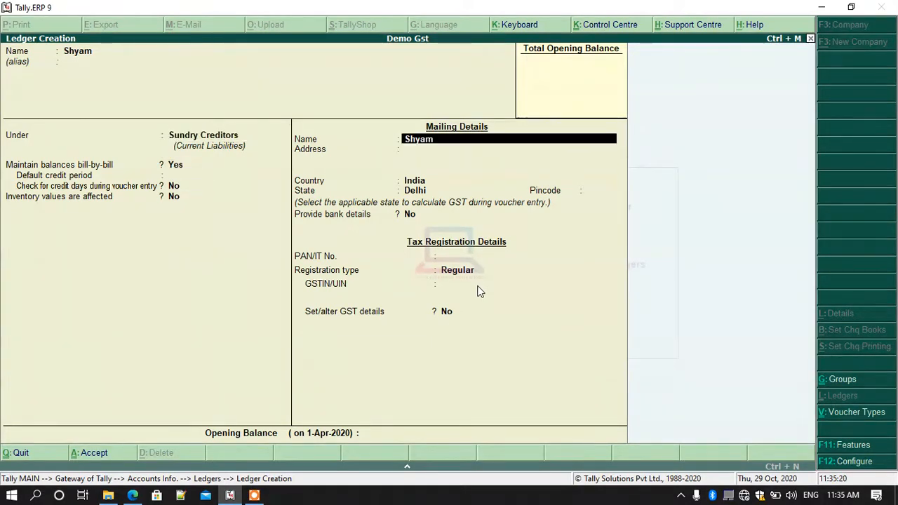
Step: Set the second supplier's state to Haryana and keep the registration type as Regular, leaving address, pincode and PAN blank
key("Return")
key("Return")
key("Return")
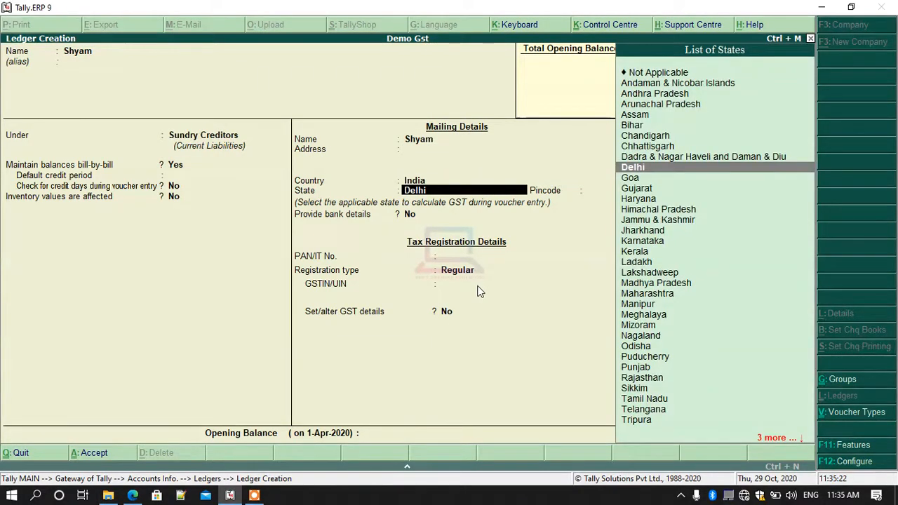
key("Down")
key("Down")
key("Down")
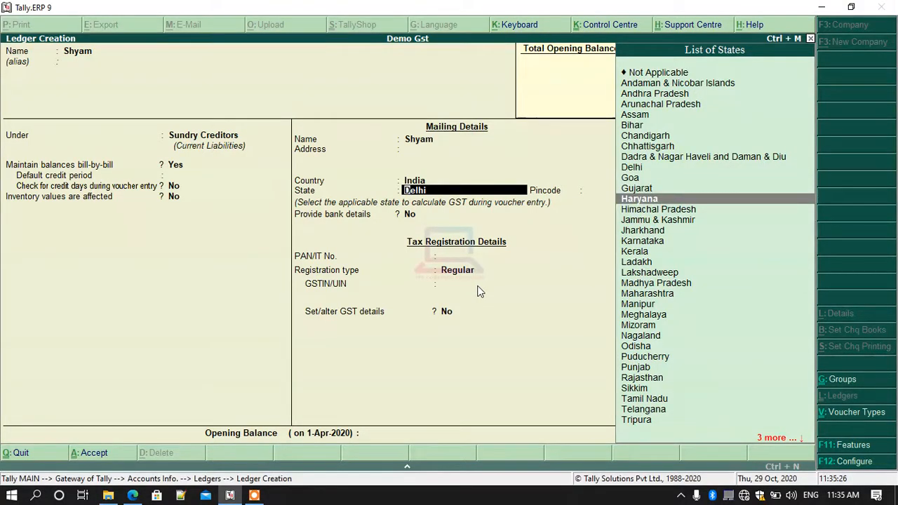
key("Return")
key("Return")
key("Return")
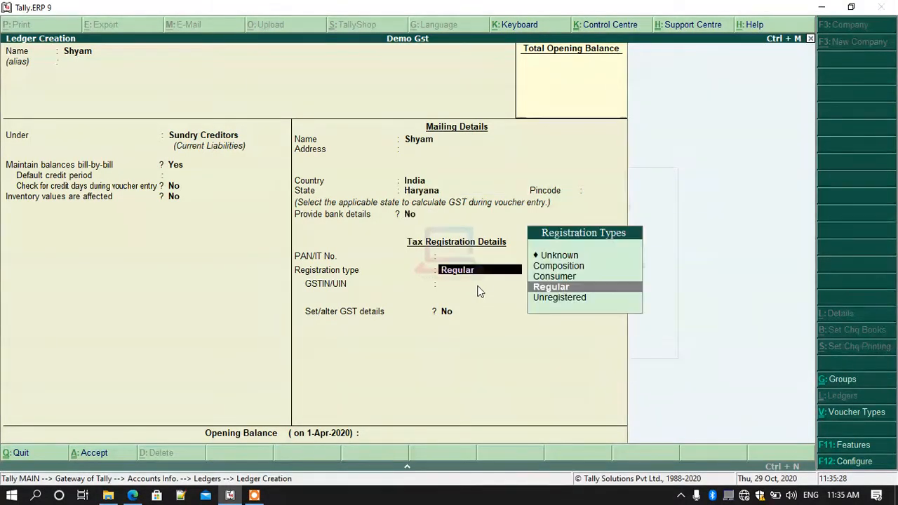
key("Return")
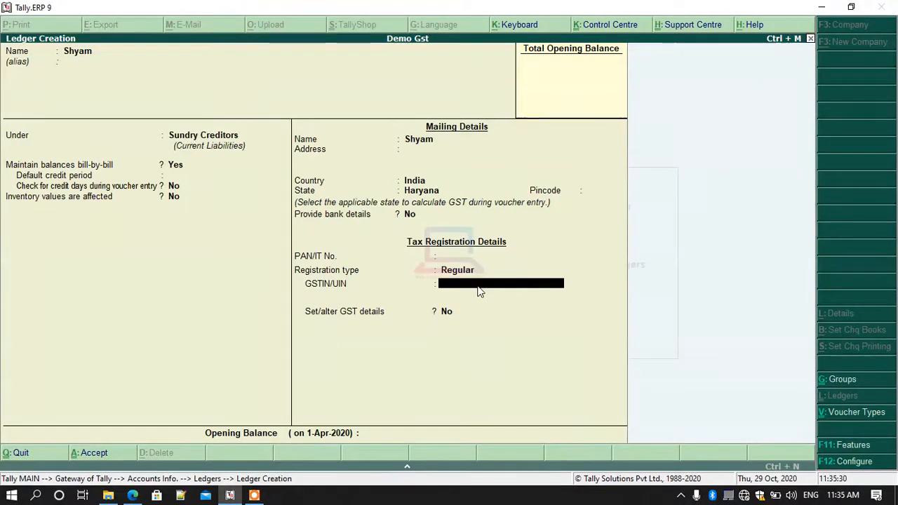
Step: Copy the Haryana GST number from list of gst no.pdf and paste it as the second supplier's GSTIN/UIN in Tally.ERP 9
left_click(133, 496)
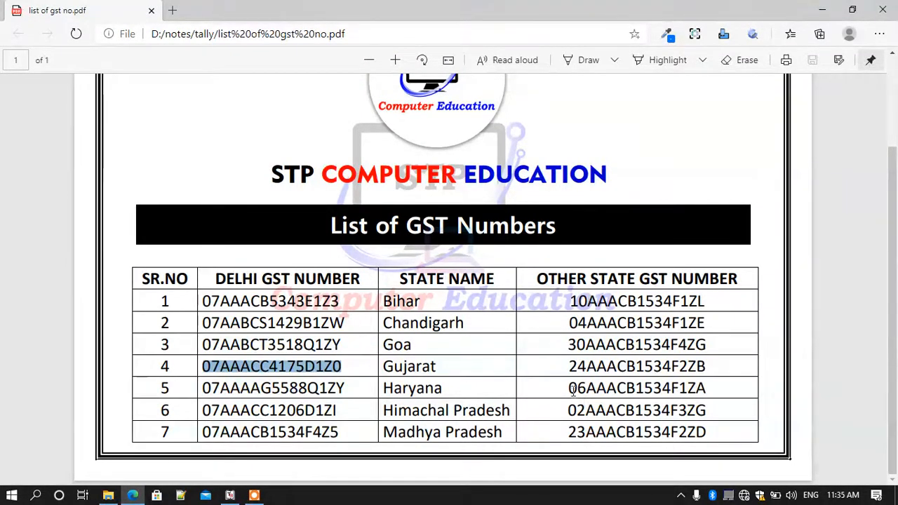
left_click_drag(568, 388, 704, 388)
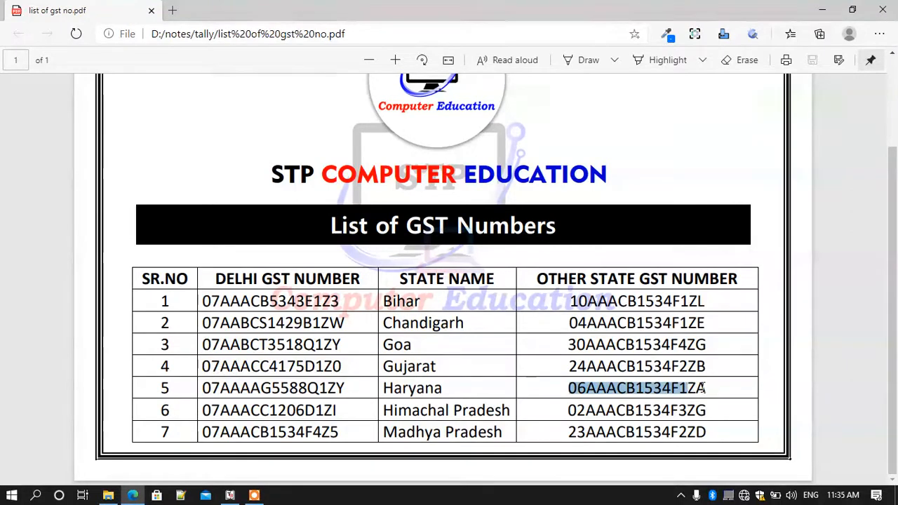
right_click(703, 388)
left_click(686, 241)
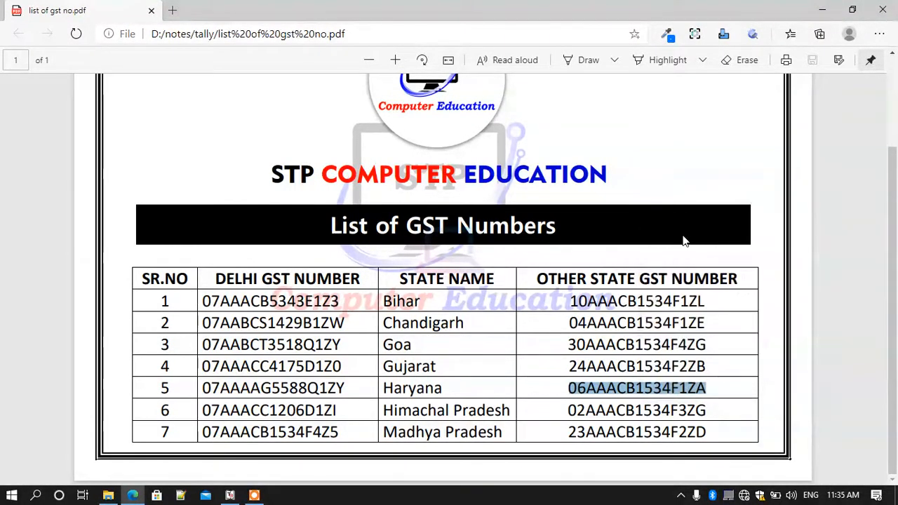
left_click(230, 496)
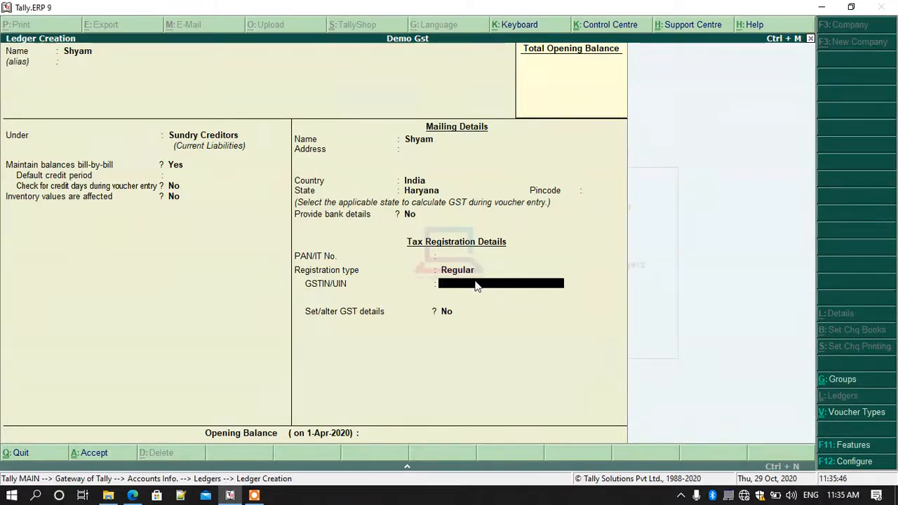
key("ctrl+alt+v")
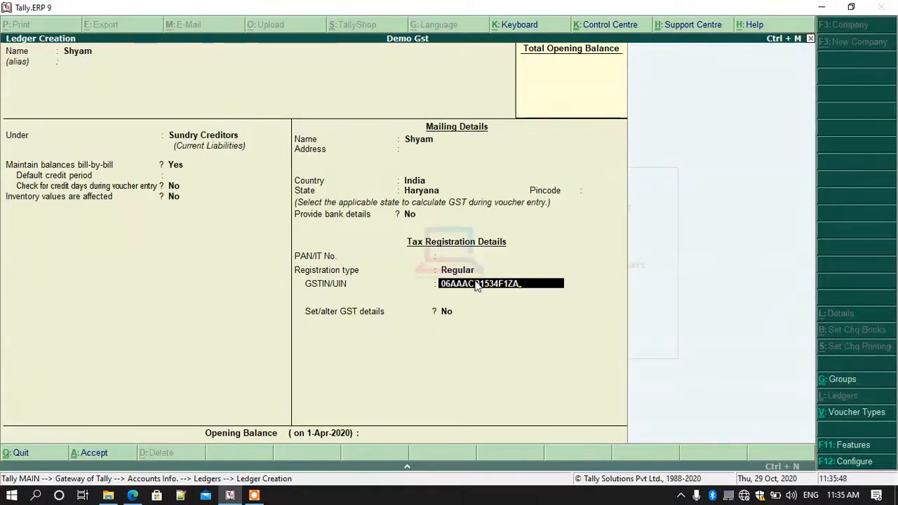
key("Return")
Step: Answer Yes to Set/alter GST details, keep the default GST details, and save the Haryana supplier's ledger without an opening balance
type("y")
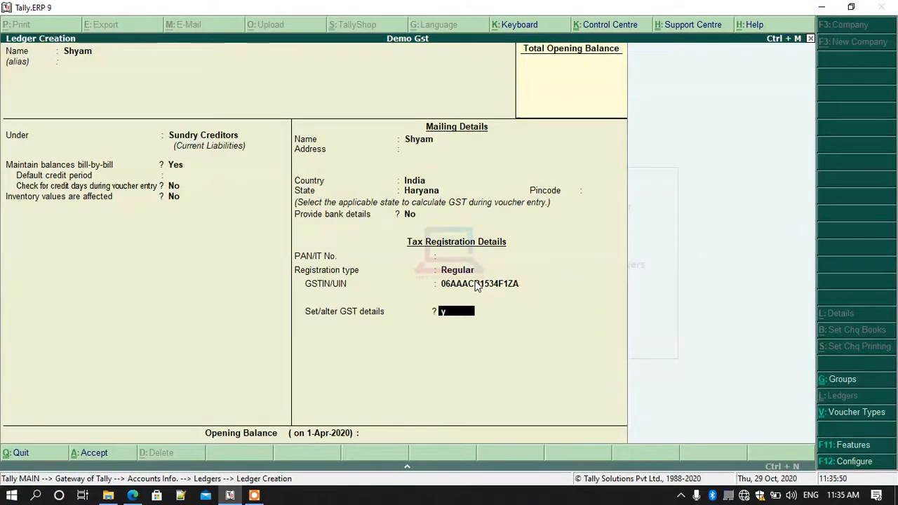
key("Return")
key("Return")
key("Return")
key("Return")
key("Return")
key("Return")
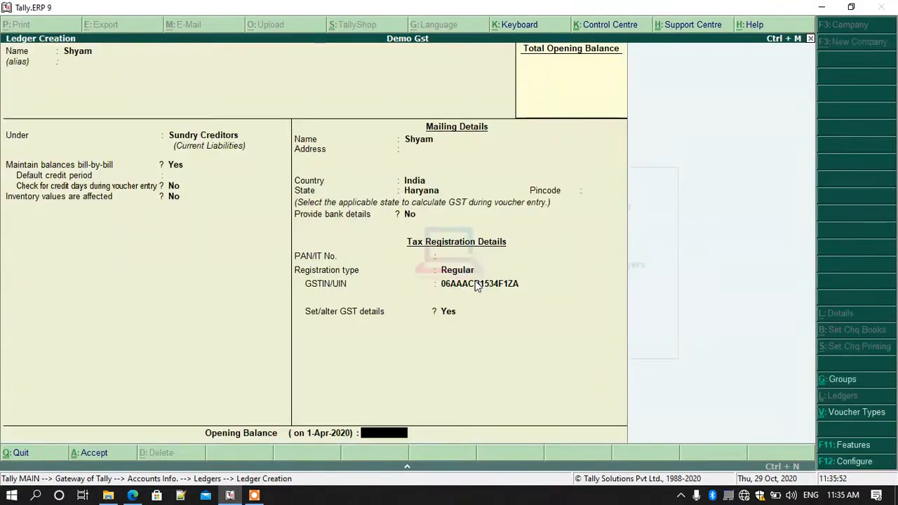
key("Return")
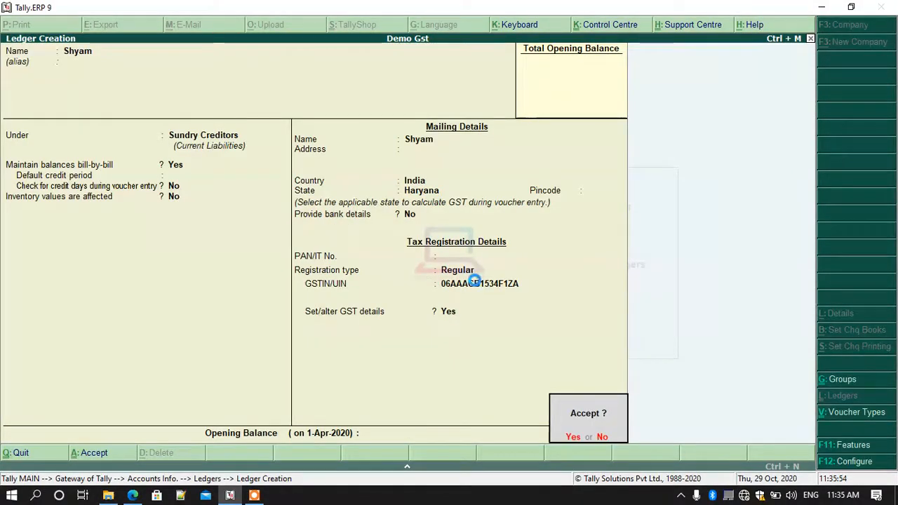
key("y")
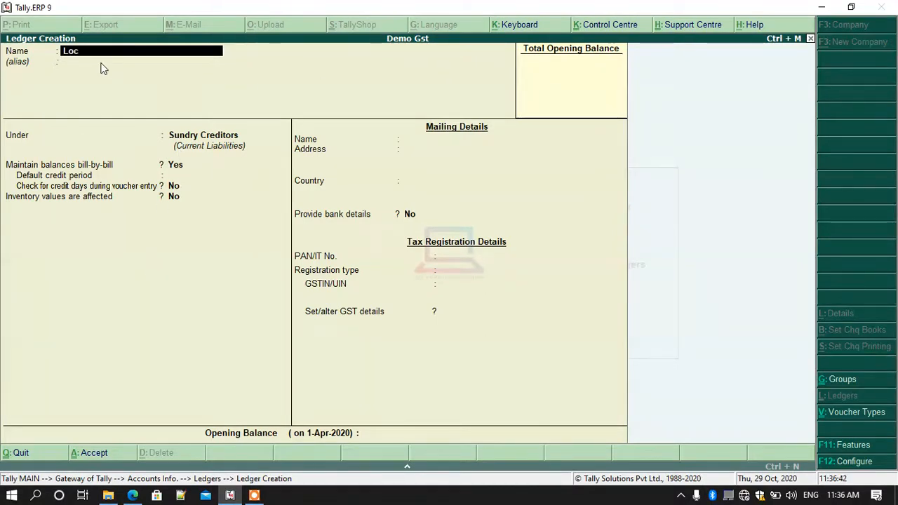
Step: Name a new ledger Local Purchase and place it under Purchase Accounts
type("Purchas")
key("Return")
key("Return")
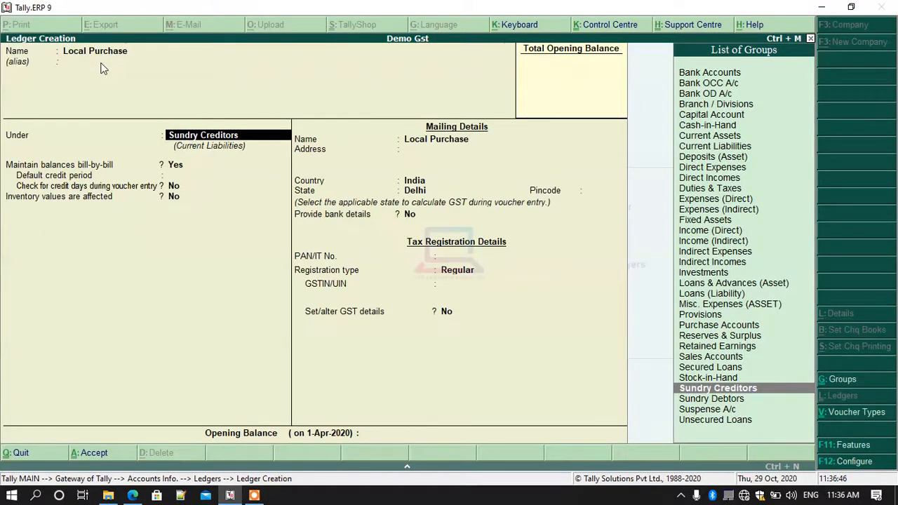
type("Pu")
key("Return")
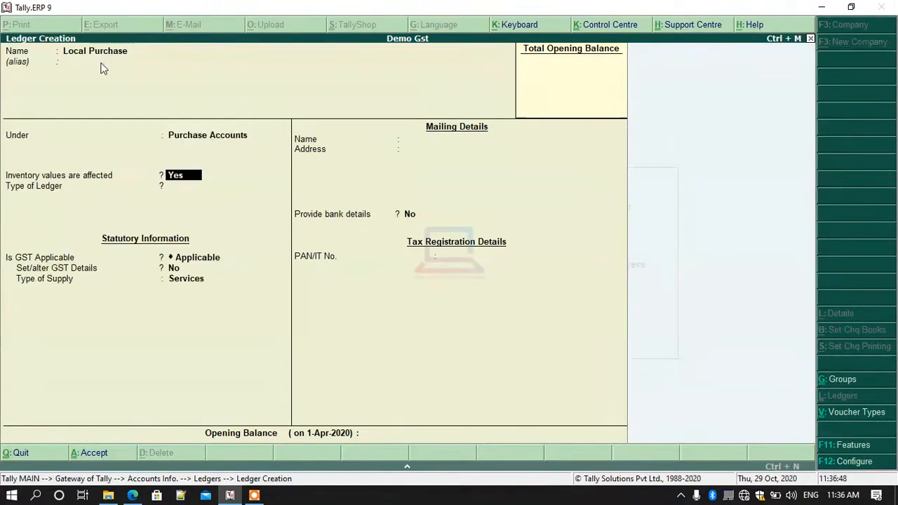
Step: Set the Local Purchase ledger's type of supply to Goods, keep inventory values affected and GST Applicable, and save it
key("Return")
key("Return")
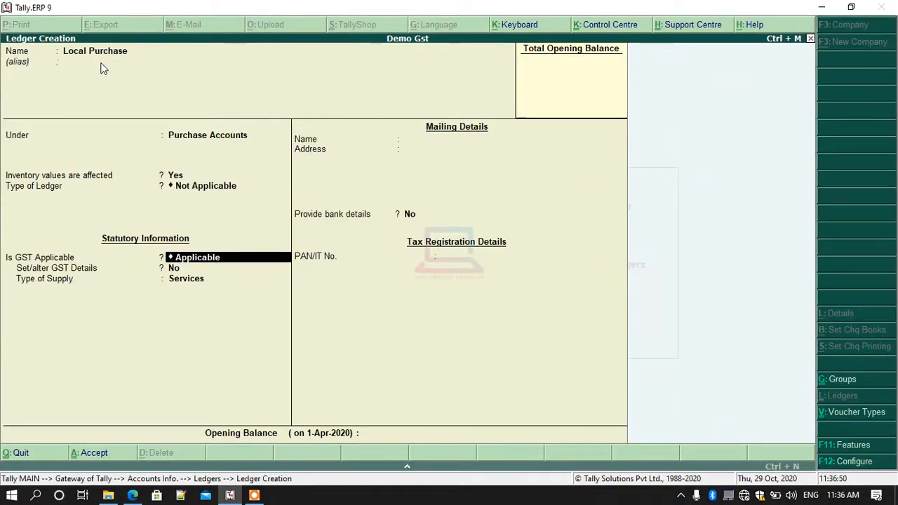
key("Return")
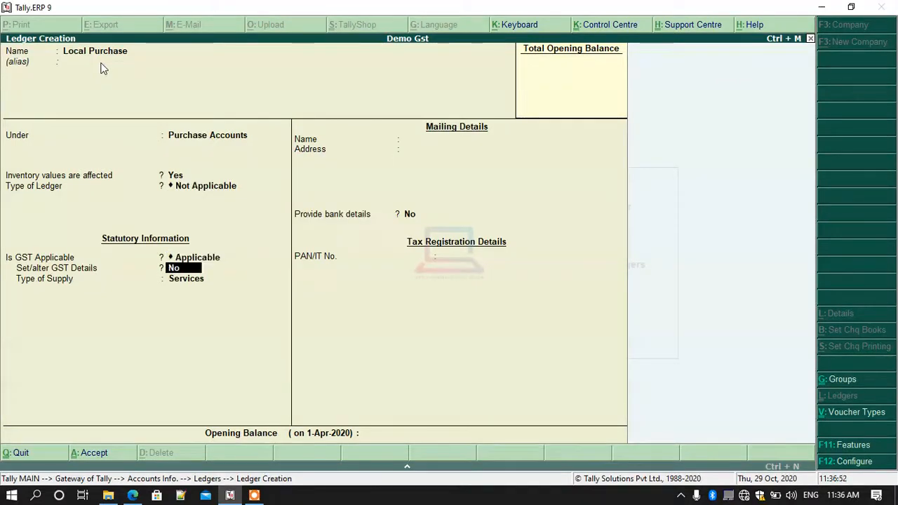
key("Return")
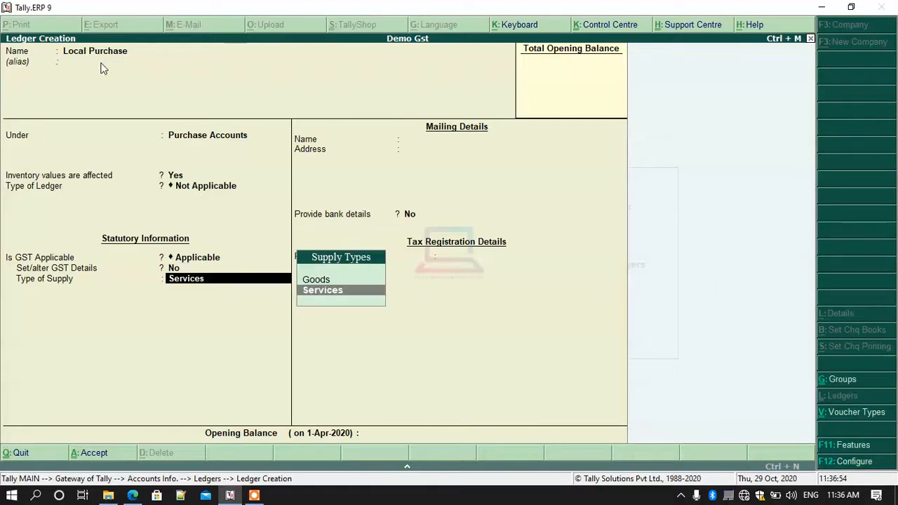
key("Up")
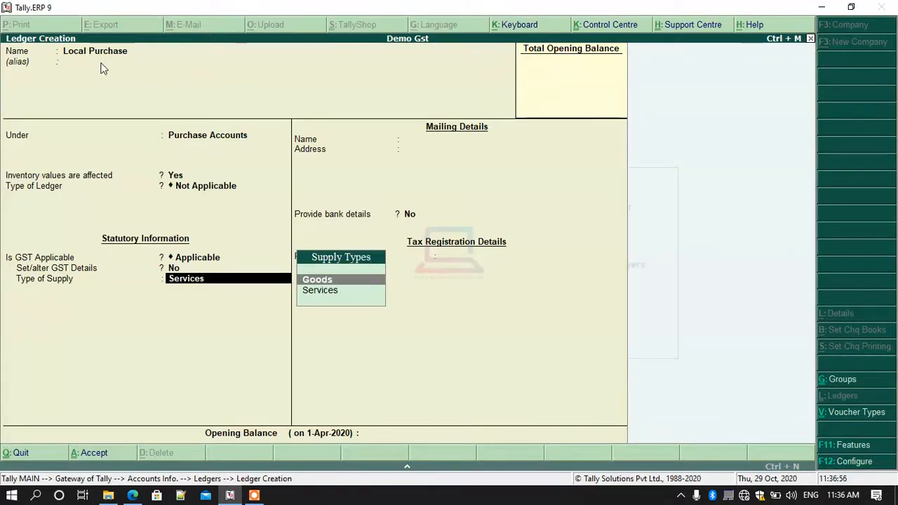
key("Return")
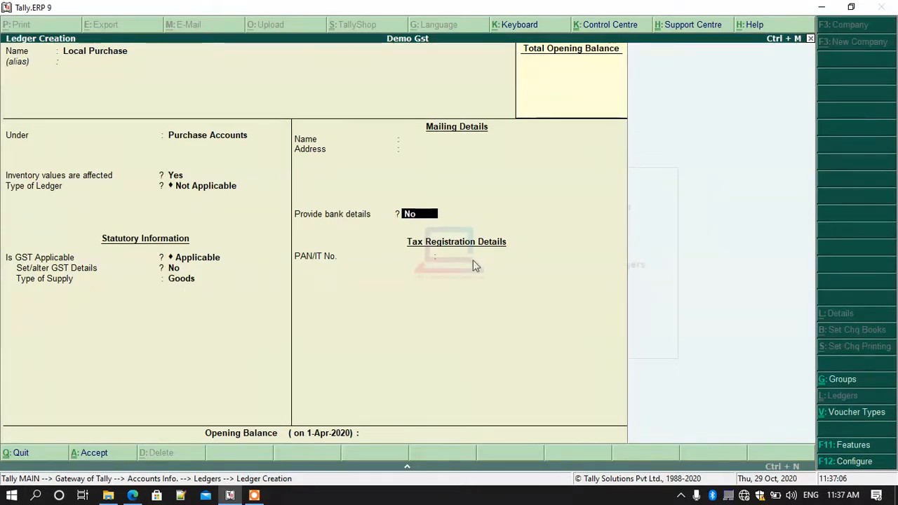
key("Return")
key("Return")
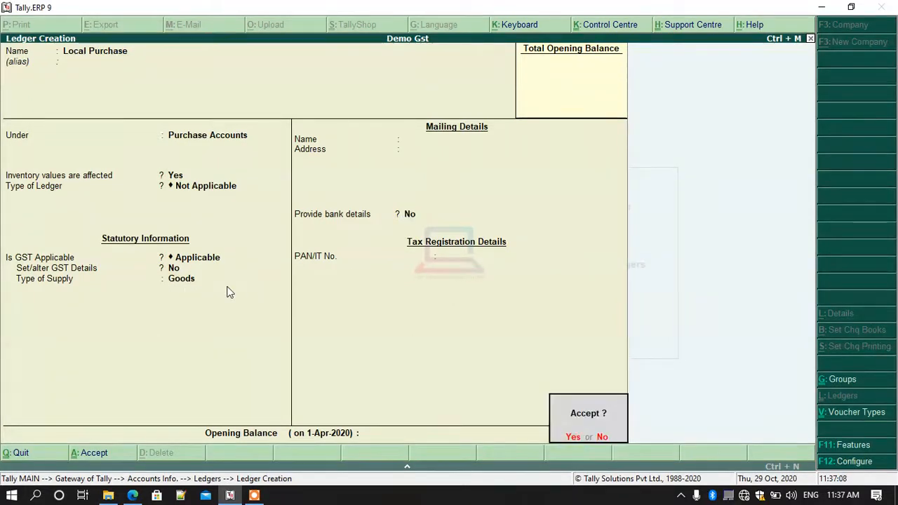
key("Return")
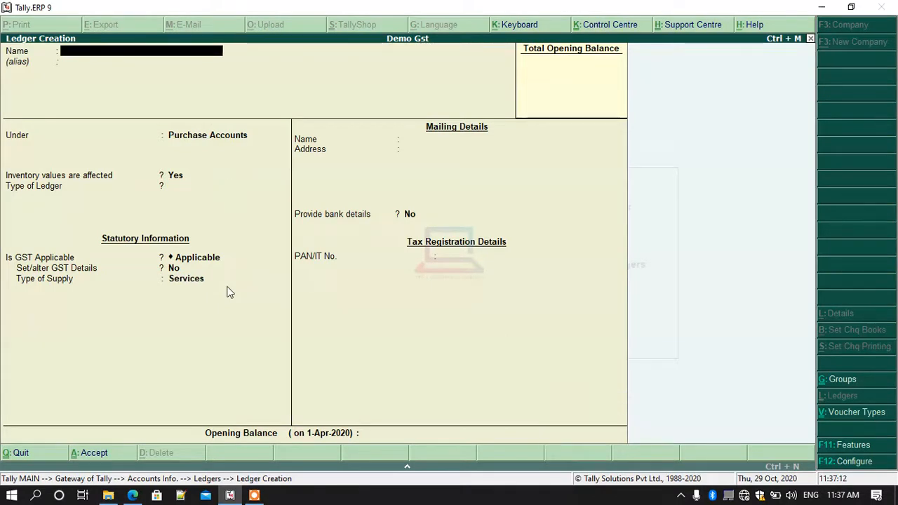
Step: Name another ledger Interstate Purchase, keeping it under Purchase Accounts with inventory values affected and type of ledger Not Applicable
type("Interstate")
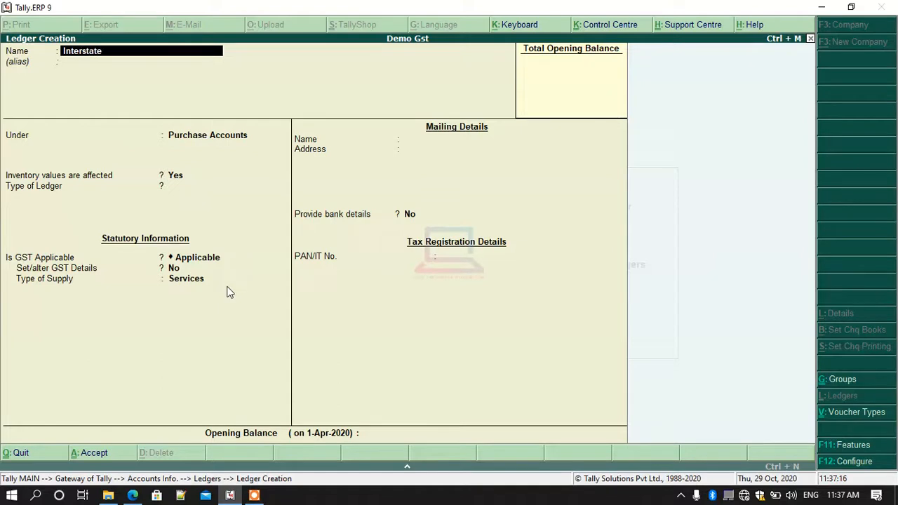
type(" Purcha")
key("Return")
key("Return")
key("Return")
key("Return")
key("Return")
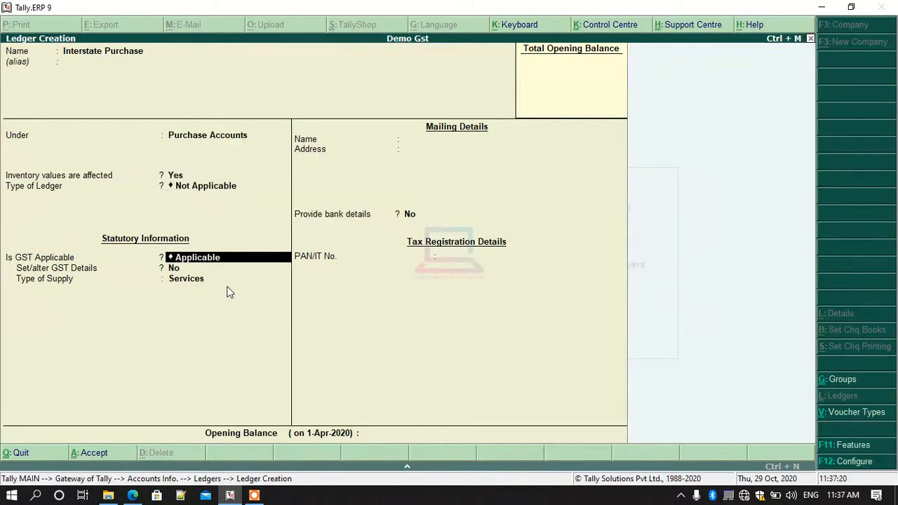
Step: Set the Interstate Purchase ledger's type of supply to Goods and save it without bank details or PAN
key("Up")
key("Return")
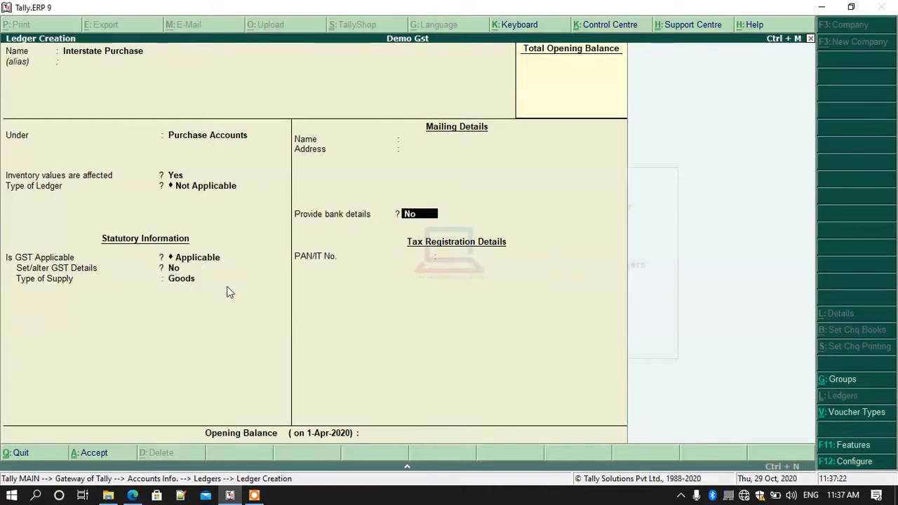
key("Return")
key("Return")
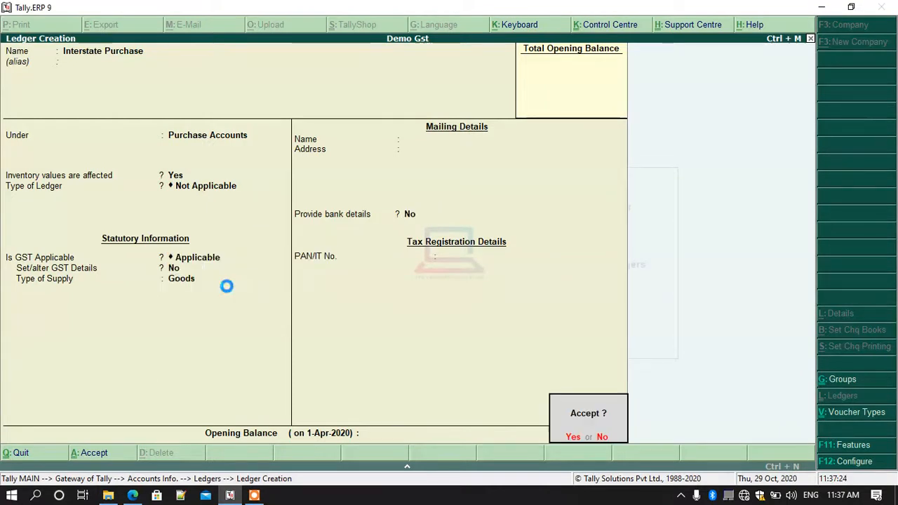
key("Return")
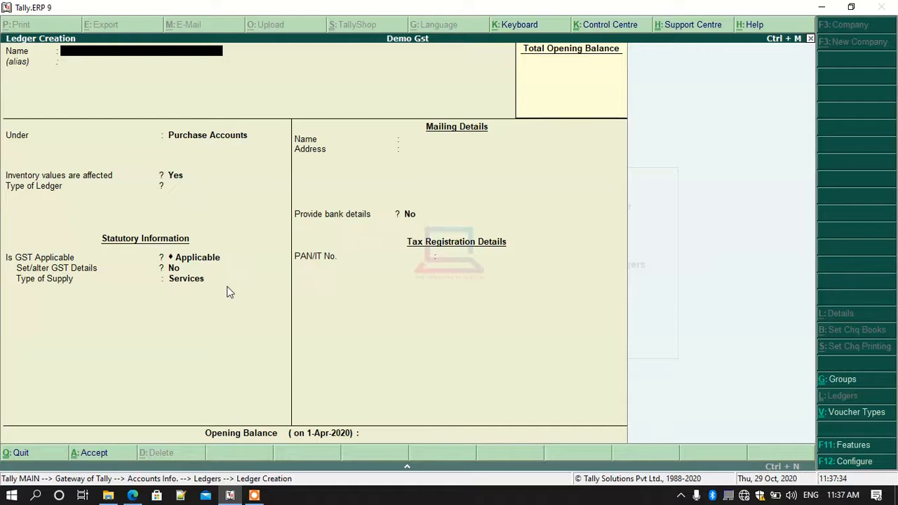
Step: Leave ledger creation and open a new Purchase voucher in Accounting Vouchers
key("Escape")
key("y")
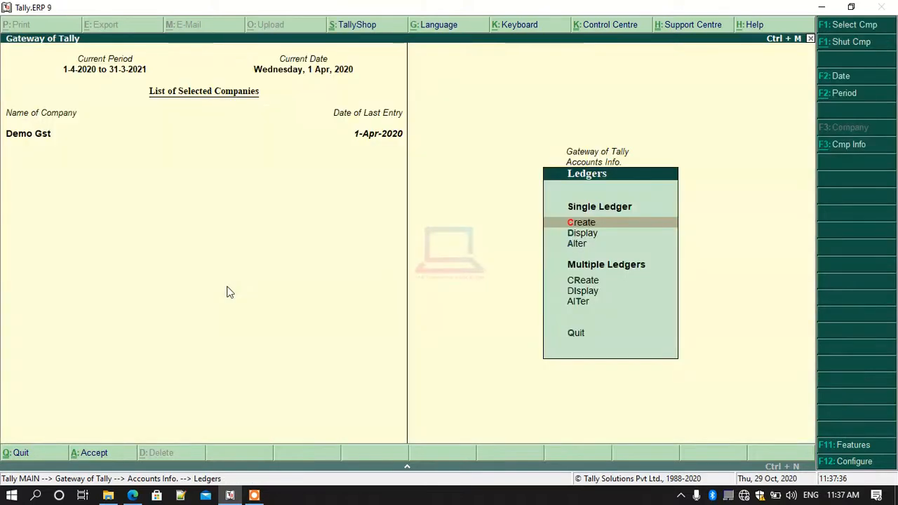
key("Escape")
key("Escape")
key("Down")
key("Down")
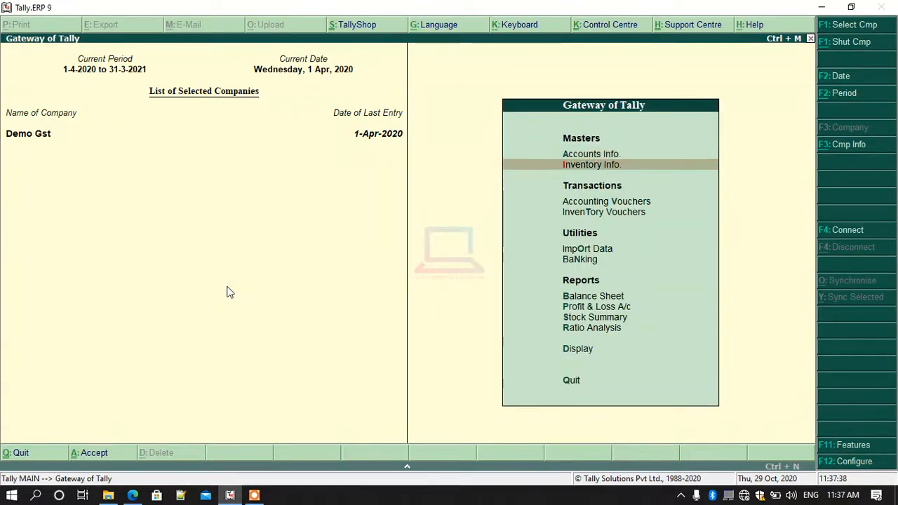
key("Return")
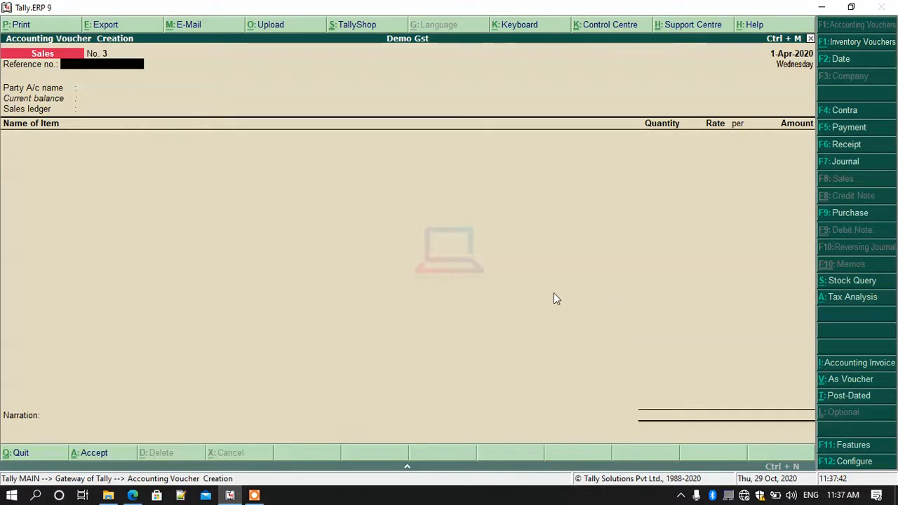
left_click(851, 214)
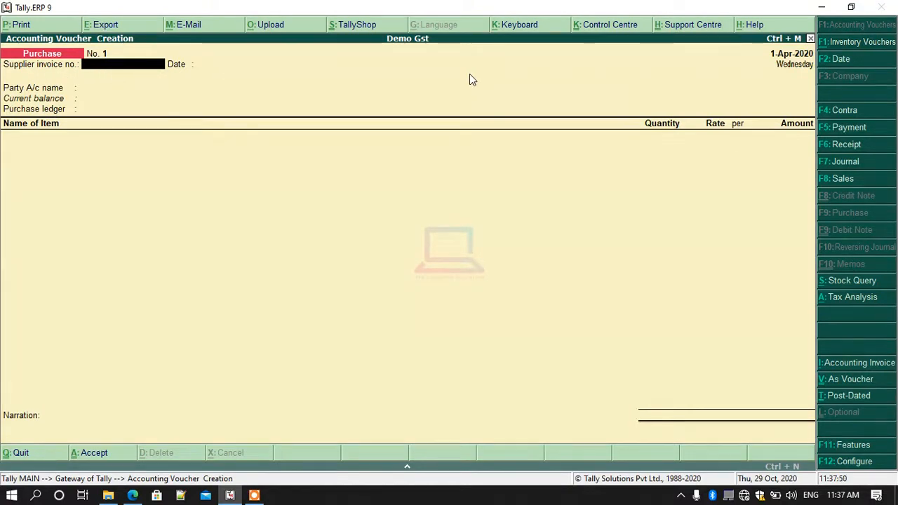
Step: Enter supplier invoice number 101 with date 1-Apr-2020 and choose the Delhi supplier as the party account
type("101")
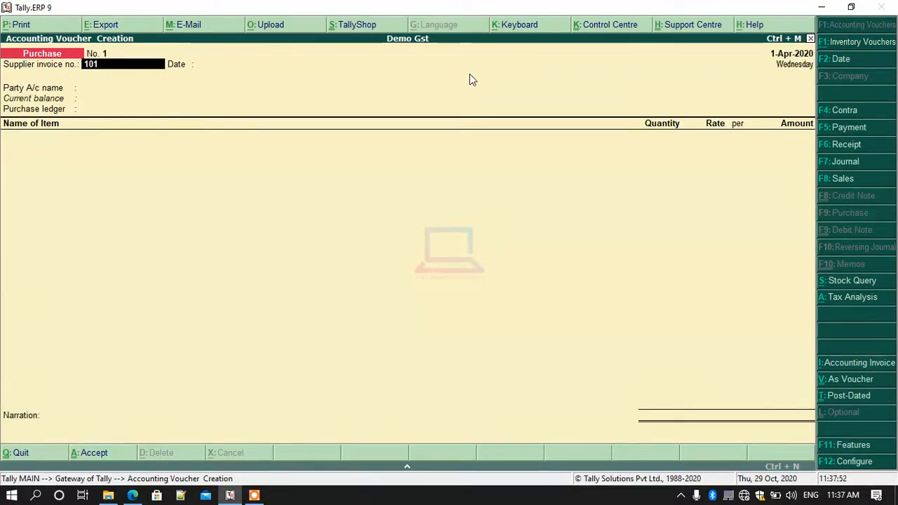
key("Return")
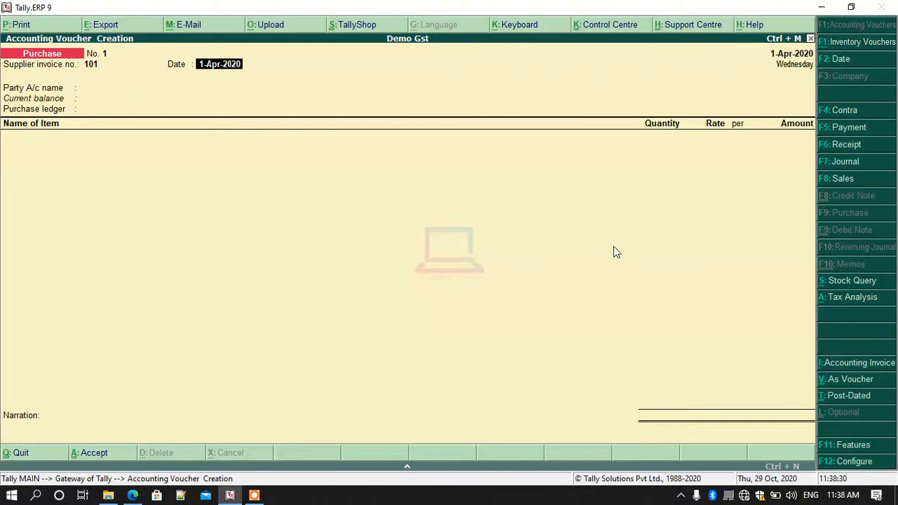
key("Return")
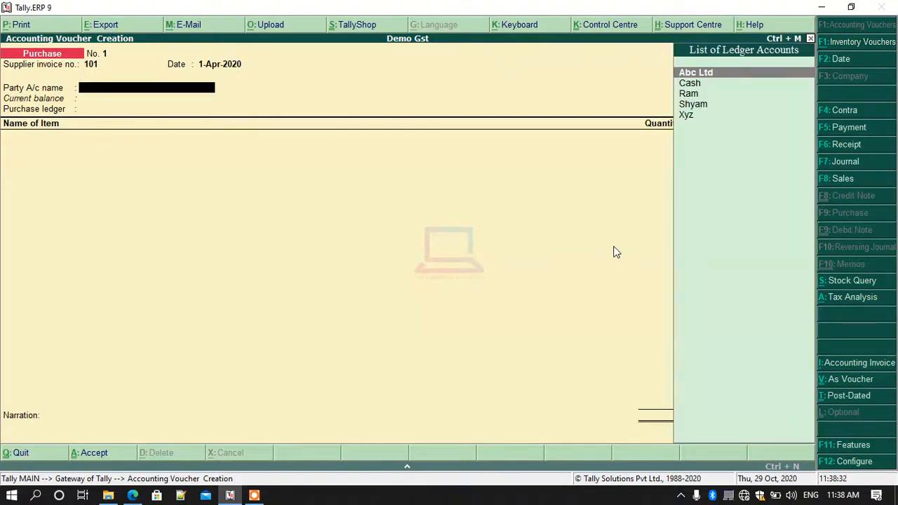
key("Down")
key("Down")
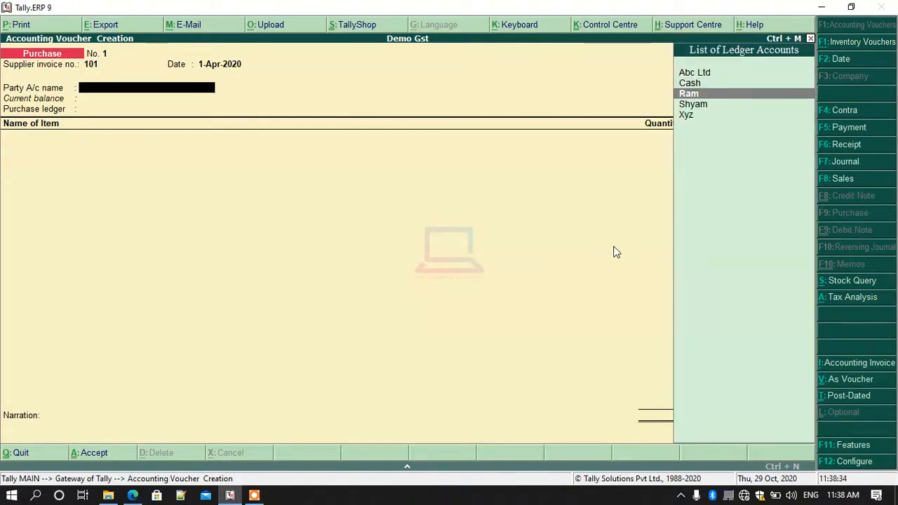
key("Return")
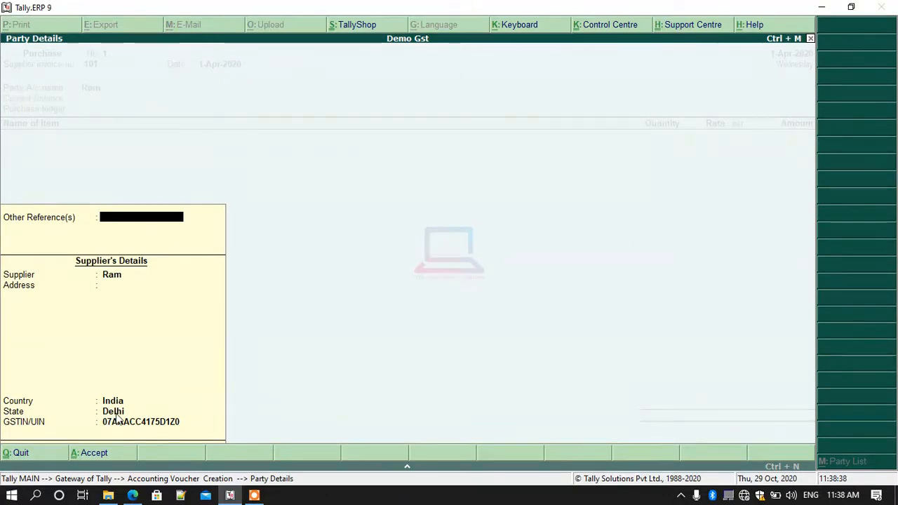
Step: Keep the Delhi supplier's default party details and set the voucher's purchase ledger to Local Purchase
key("Return")
key("Return")
key("Return")
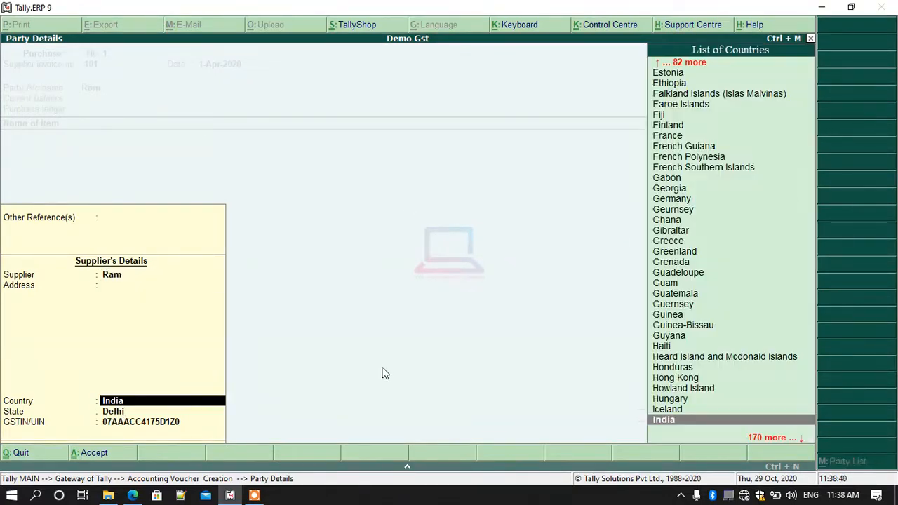
key("Return")
key("Return")
key("Return")
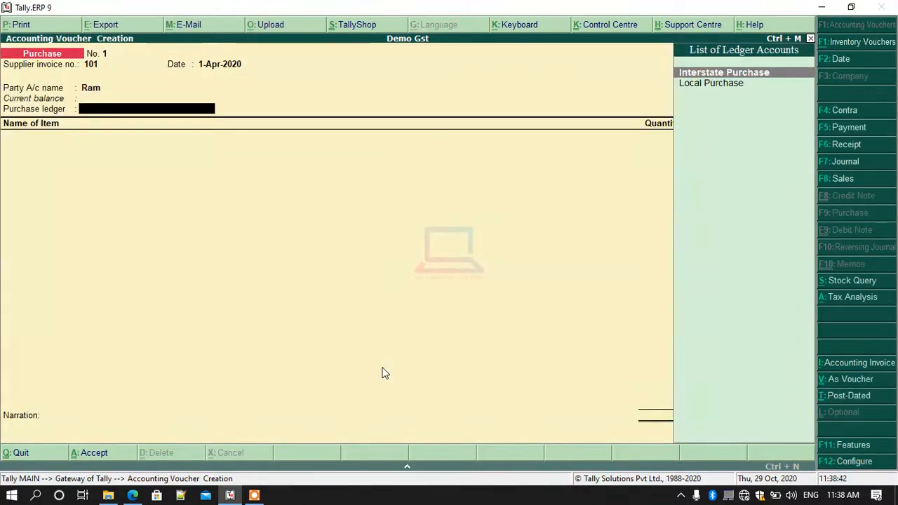
key("Down")
key("Return")
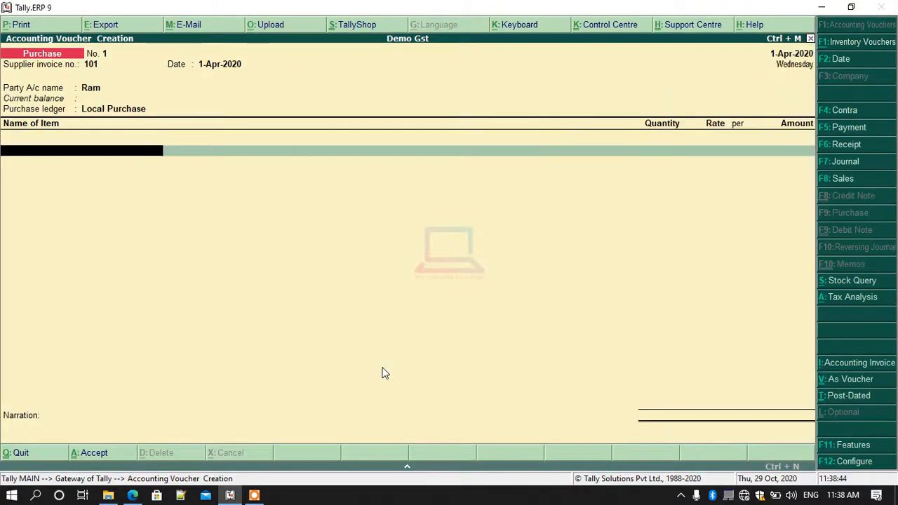
Step: Add the Keyboard stock item to the purchase voucher with quantity 5 pcs at a rate of 150 per pcs
key("Down")
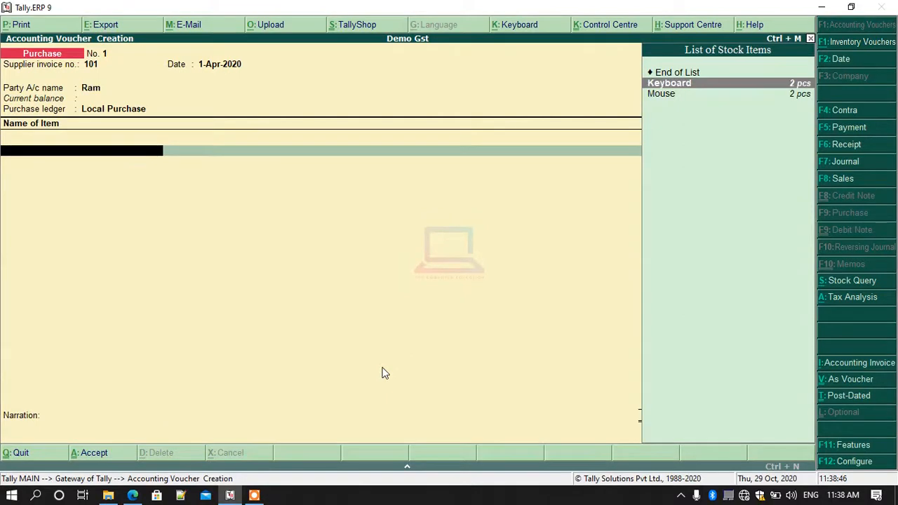
key("Return")
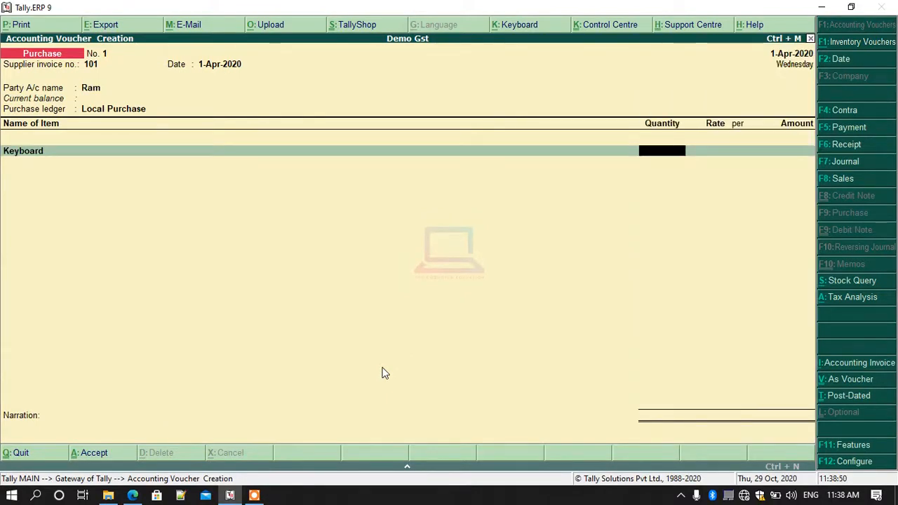
type("5")
key("Return")
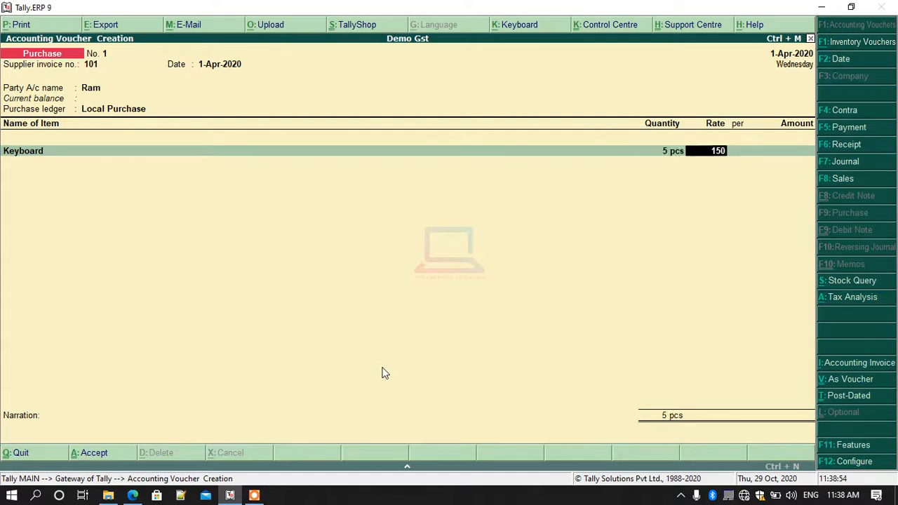
key("Return")
key("Return")
key("Return")
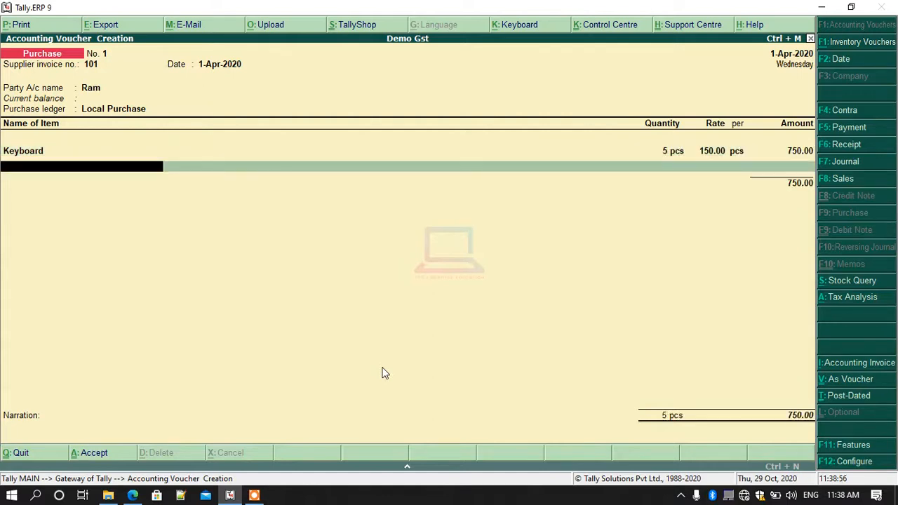
Step: Add the Mouse stock item to the purchase voucher with quantity 5 pcs at a rate of 80 per pcs
key("Down")
key("Down")
key("Return")
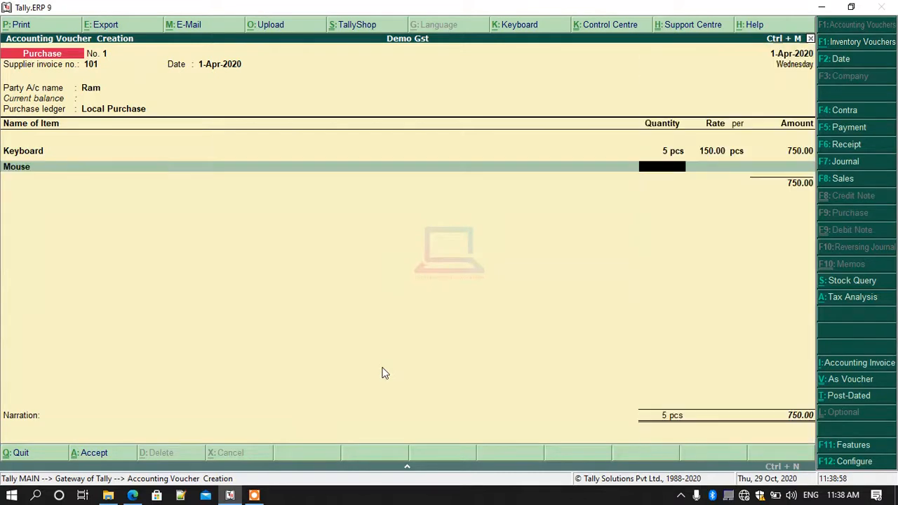
key("Return")
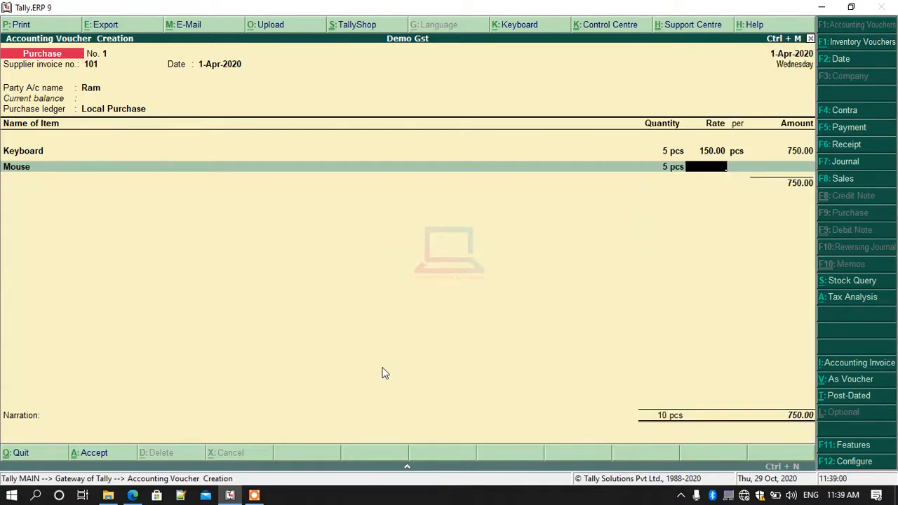
type("80")
key("Return")
key("Return")
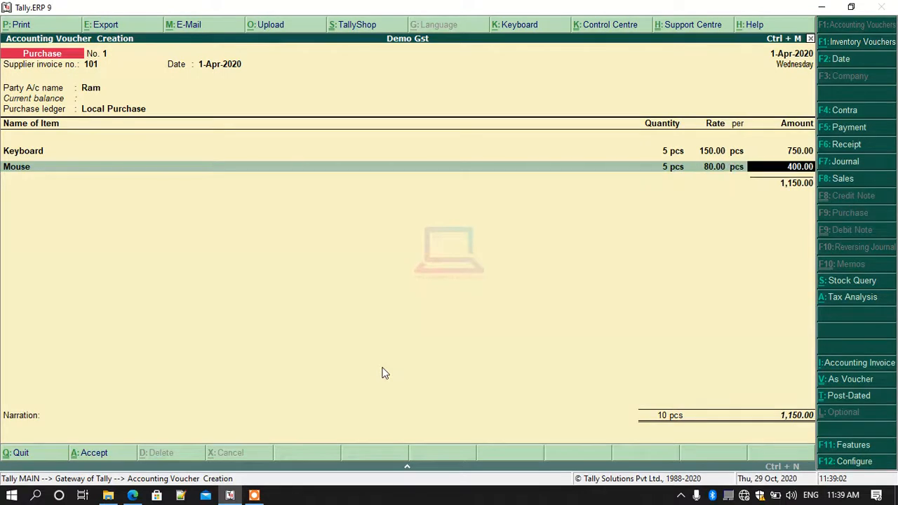
key("Return")
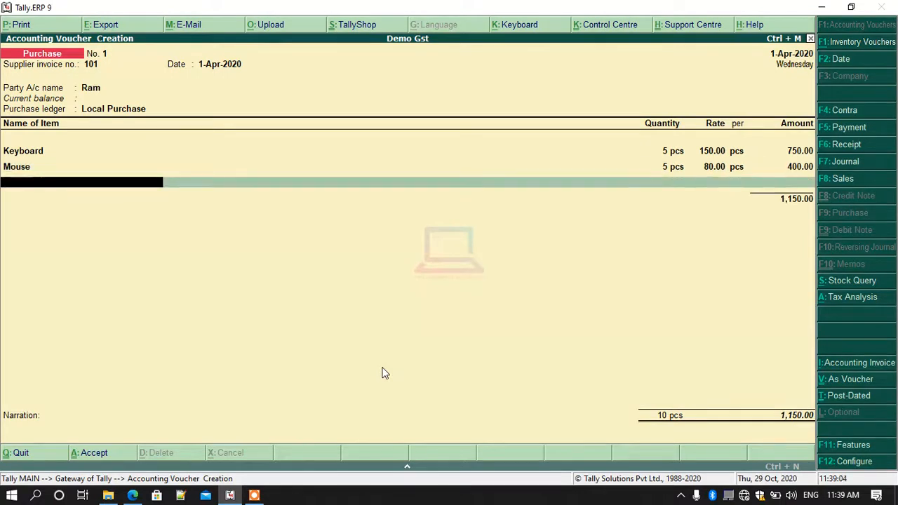
Step: Look through the ledger accounts available for the voucher's tax lines and review the item amounts
key("Return")
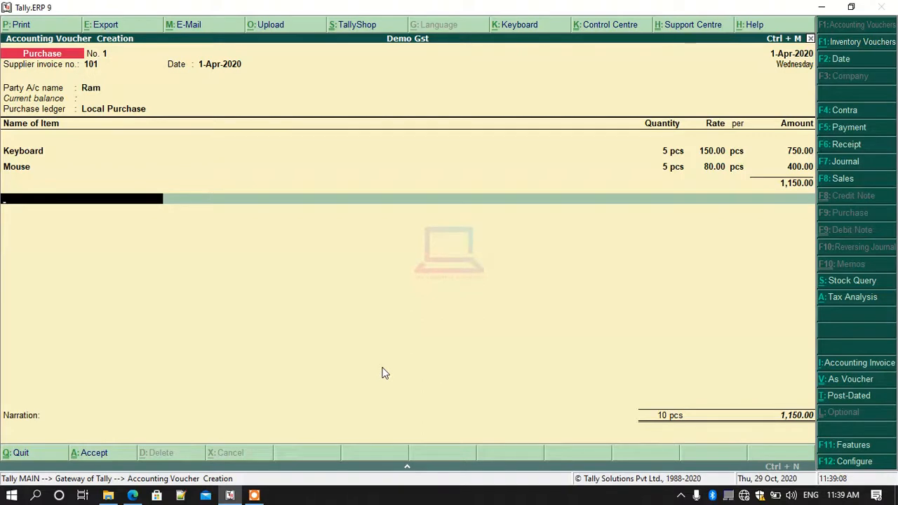
key("Down")
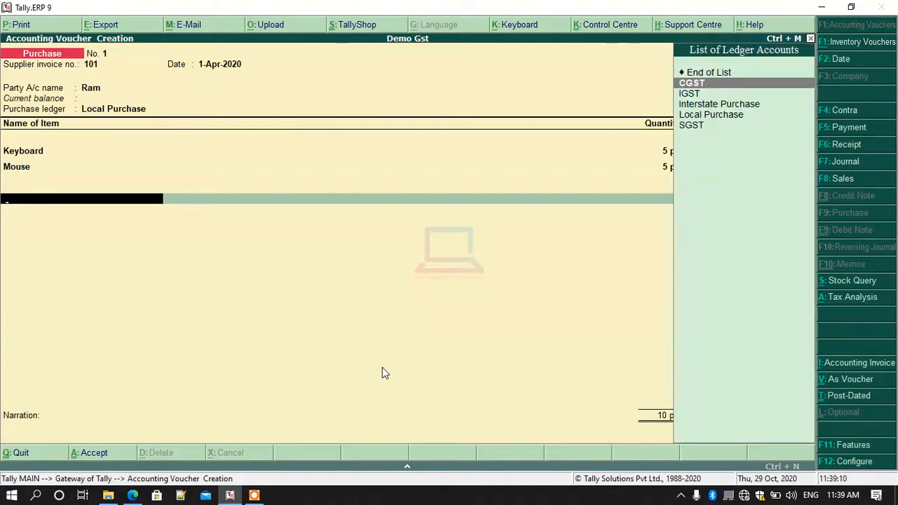
key("Down")
key("Down")
key("Down")
key("Down")
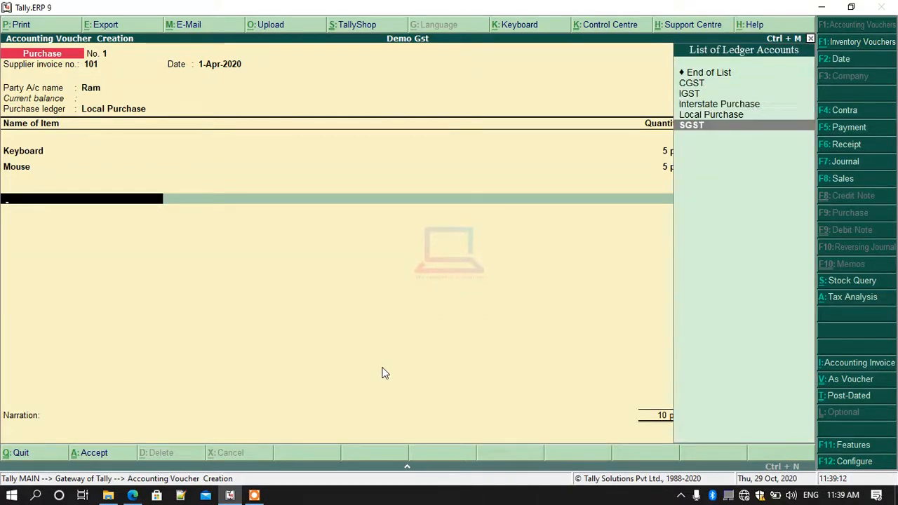
key("Up")
key("Up")
key("Up")
key("Up")
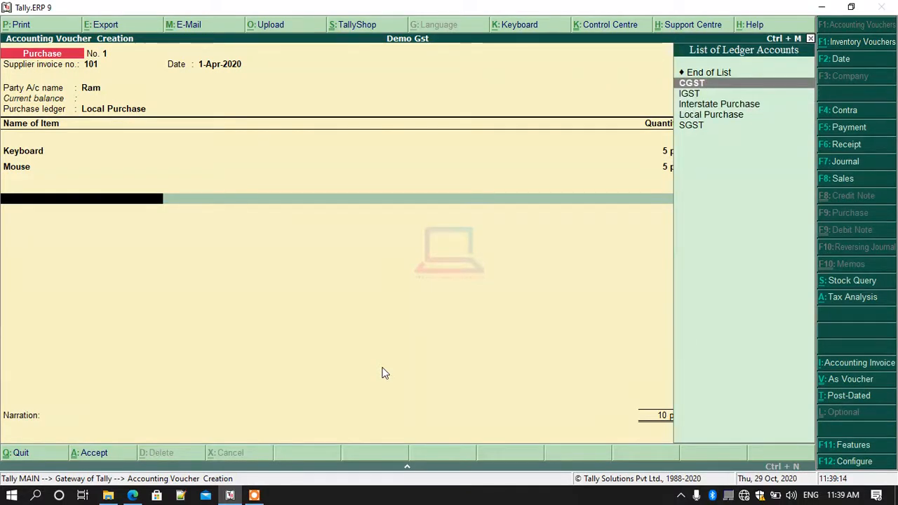
key("BackSpace")
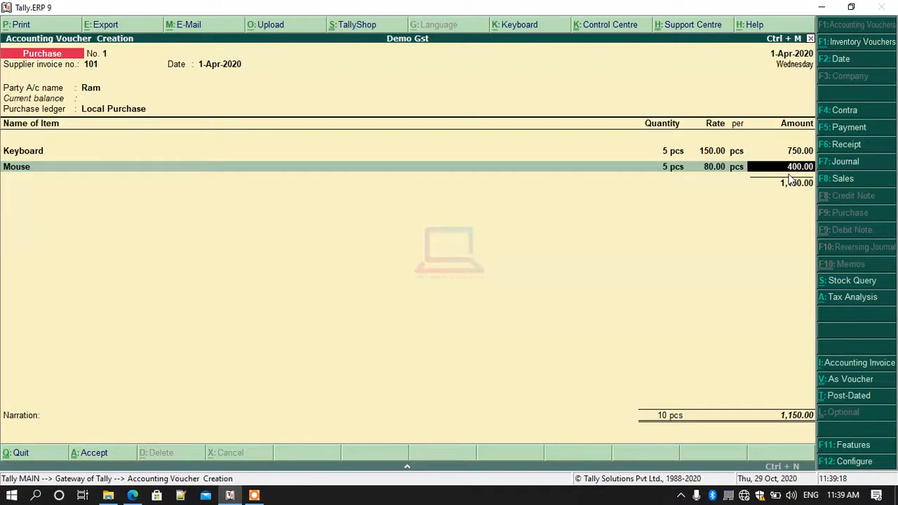
key("Return")
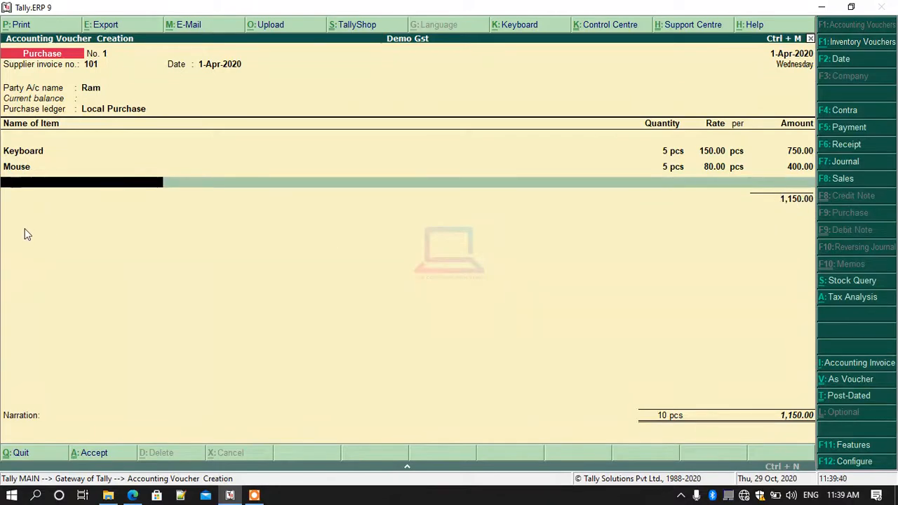
Step: End the item list and add the CGST ledger with its automatically calculated amount
key("Return")
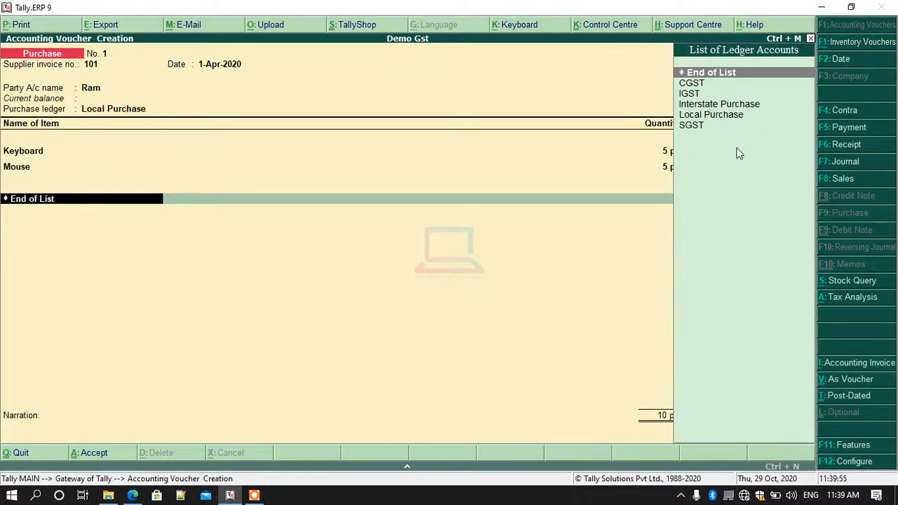
key("Down")
key("Return")
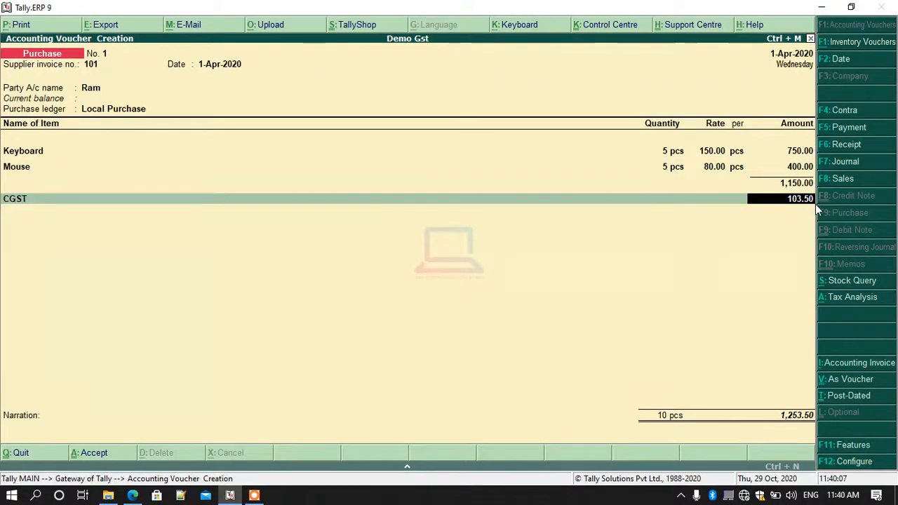
key("Return")
Step: Add the SGST ledger below CGST, accepting its automatically calculated amount
key("Down")
key("Down")
key("Down")
key("Down")
key("Down")
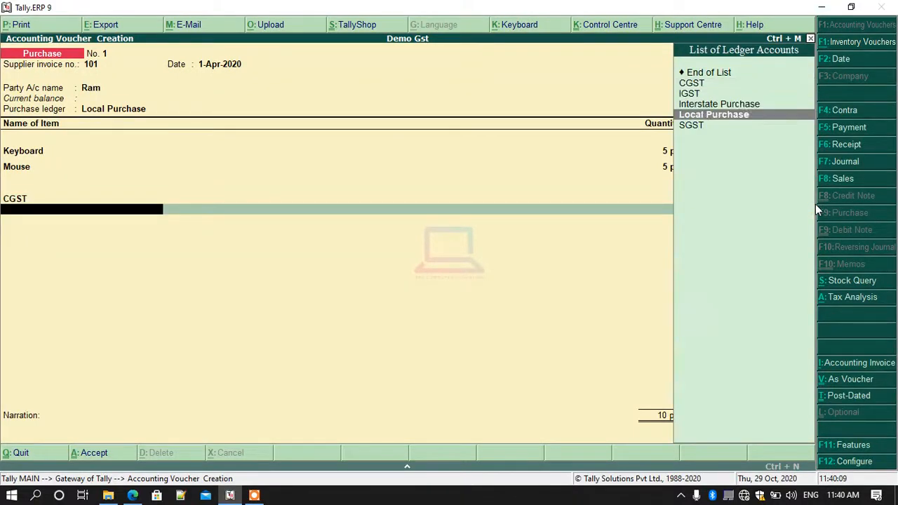
key("Return")
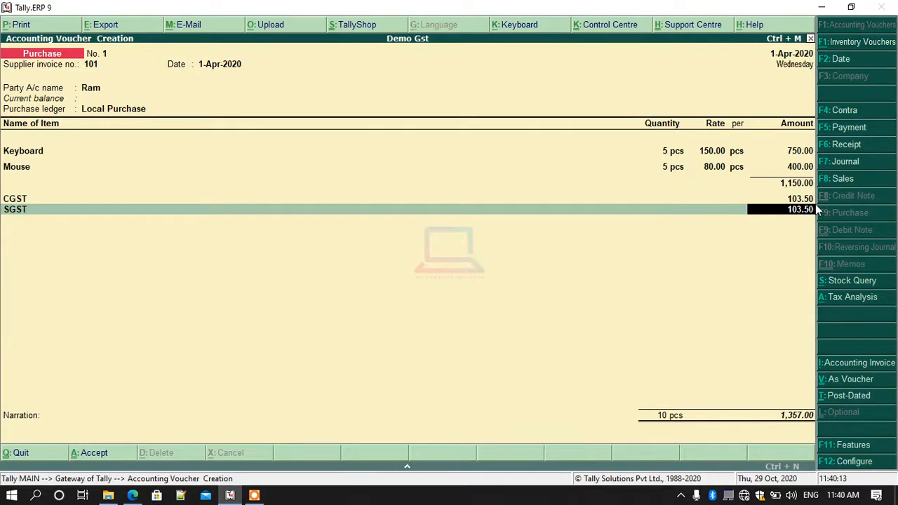
key("Return")
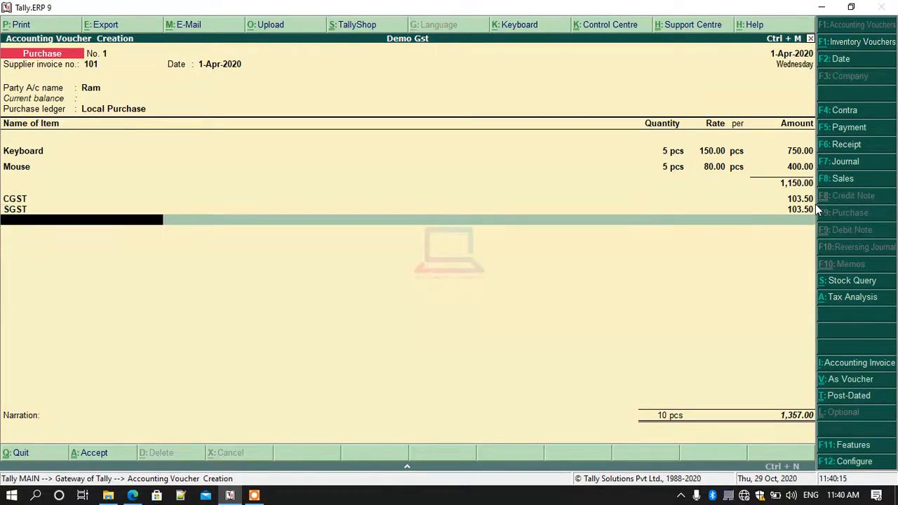
Step: Try adding the IGST ledger to the local purchase voucher, and return to its ledger selection
key("Down")
key("Down")
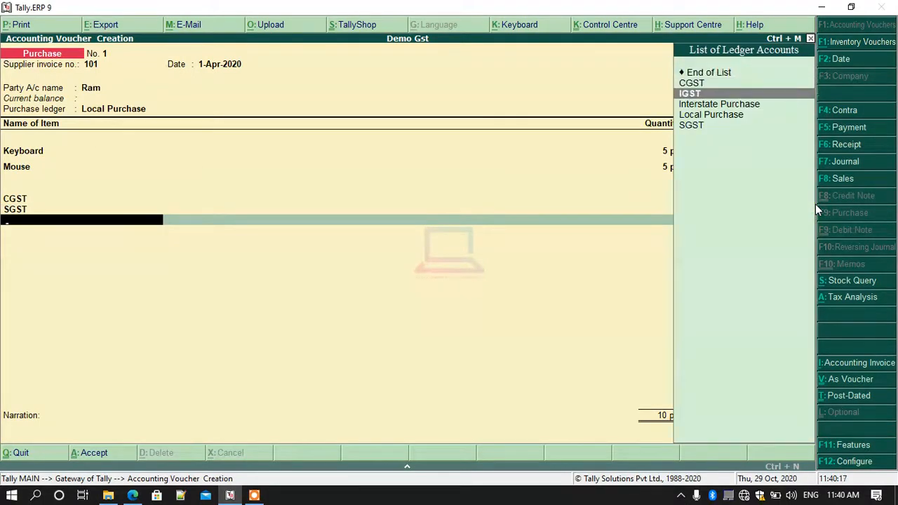
key("Return")
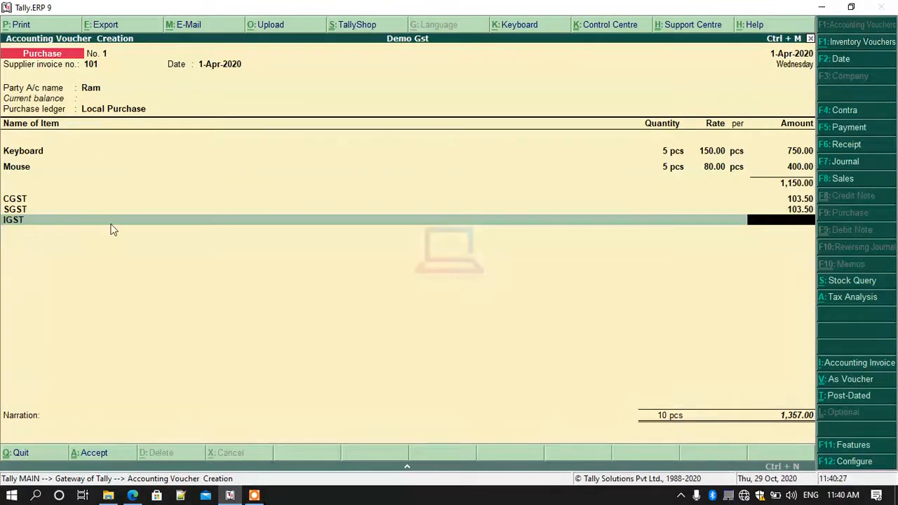
key("BackSpace")
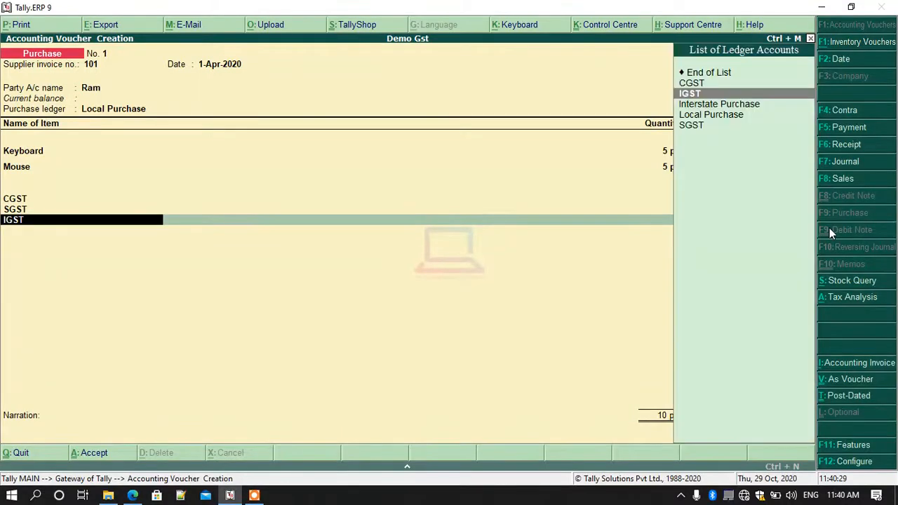
Step: End the tax ledger list without IGST, leave the narration blank and save the local purchase voucher
key("Up")
key("Up")
key("Return")
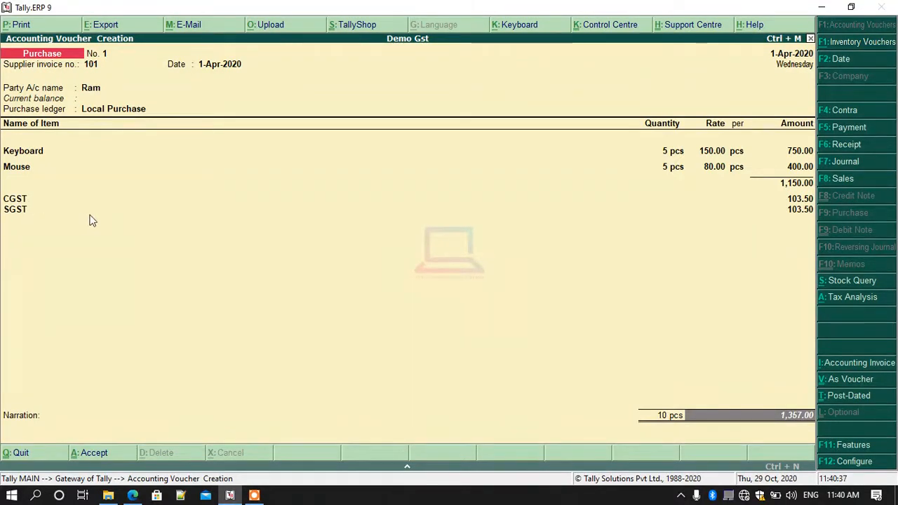
key("Return")
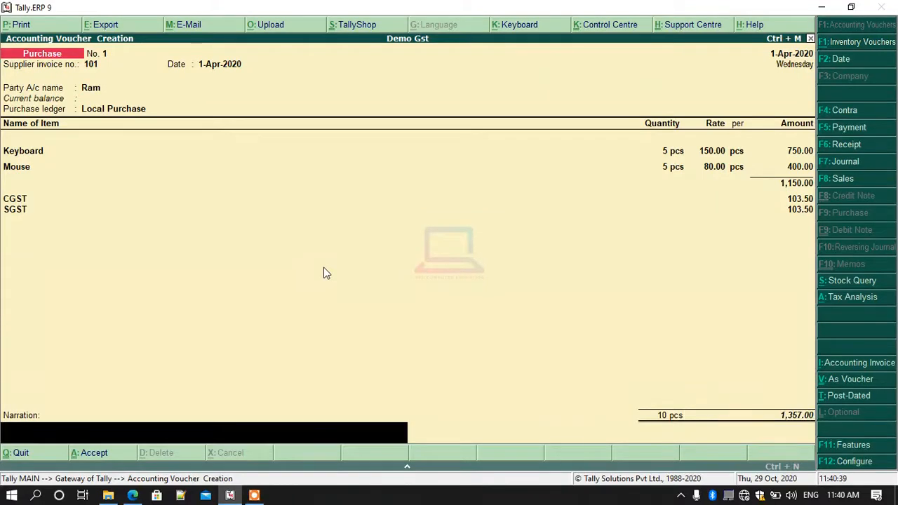
key("Return")
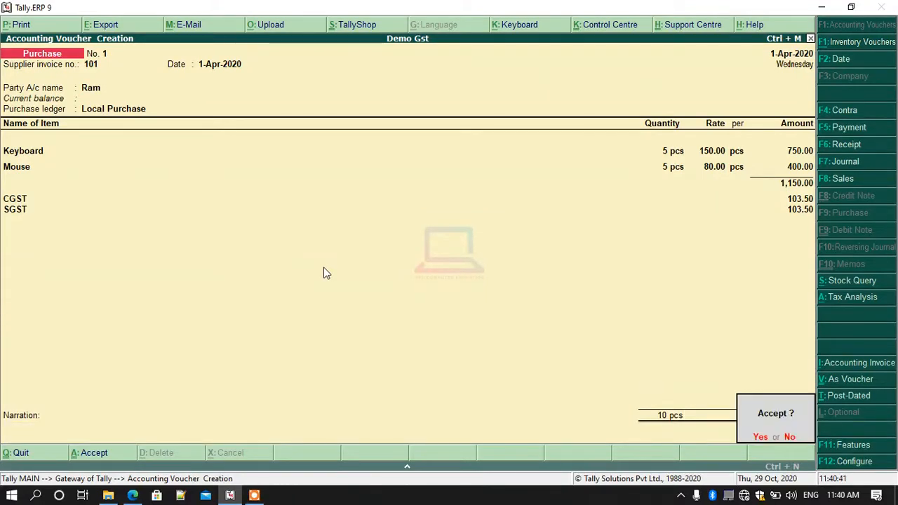
key("Return")
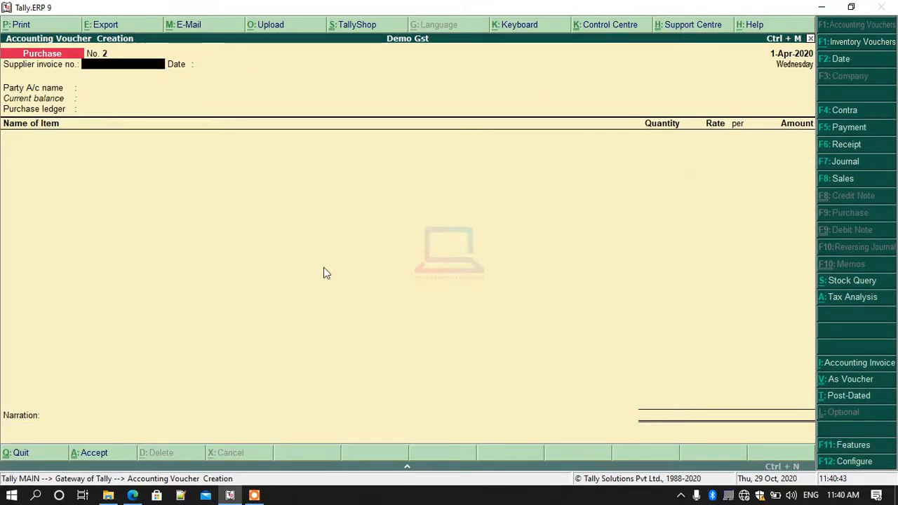
Step: Enter supplier invoice number 425 with date 1-Apr-2020 on the second purchase voucher and choose the Haryana supplier as the party account
type("425")
key("Return")
key("Return")
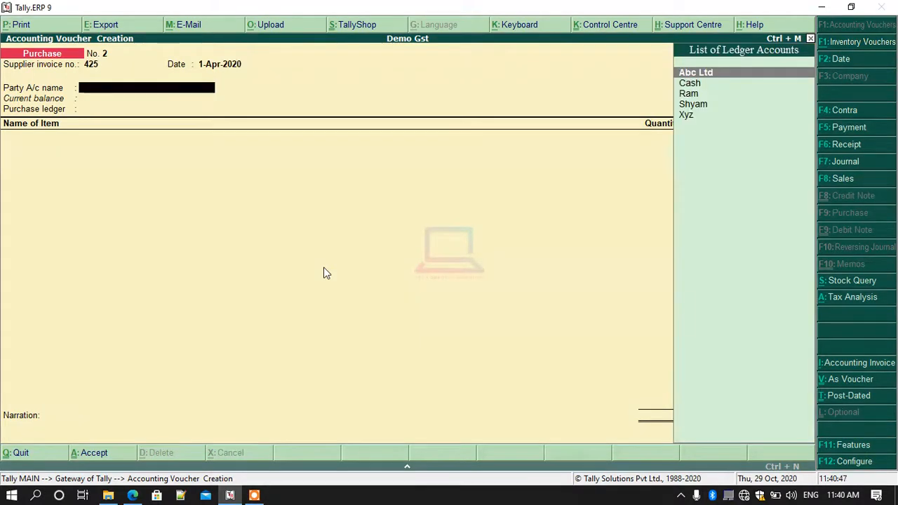
key("Down")
key("Down")
key("Down")
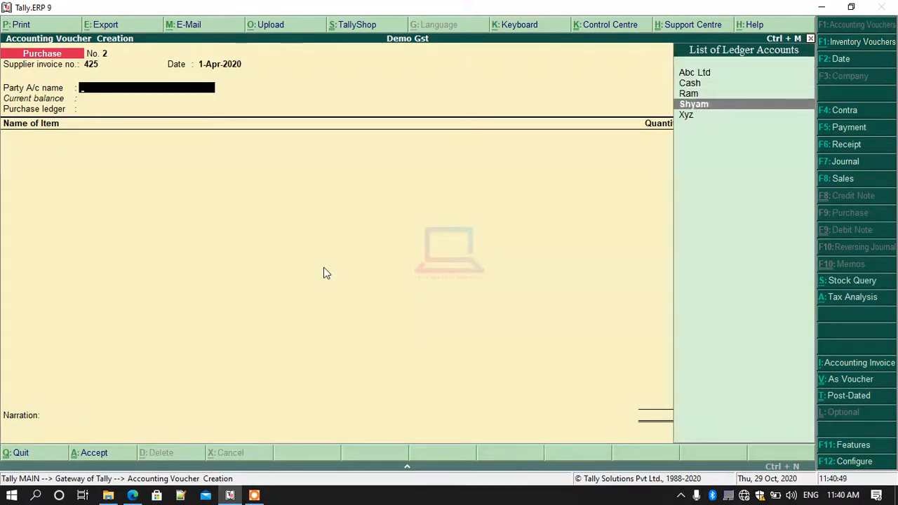
key("Return")
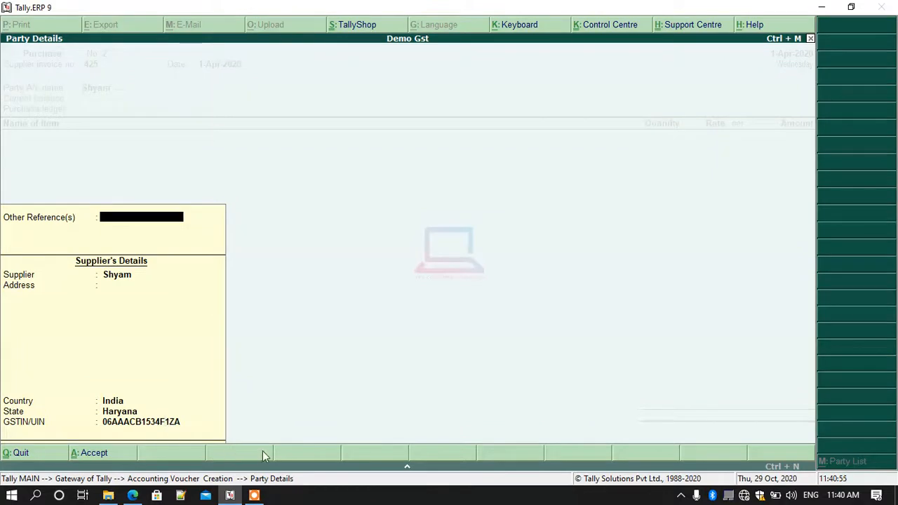
Step: Keep the Haryana supplier's default party details and set the voucher's purchase ledger to Interstate Purchase
key("Return")
key("Return")
key("Return")
key("Return")
key("Return")
key("Return")
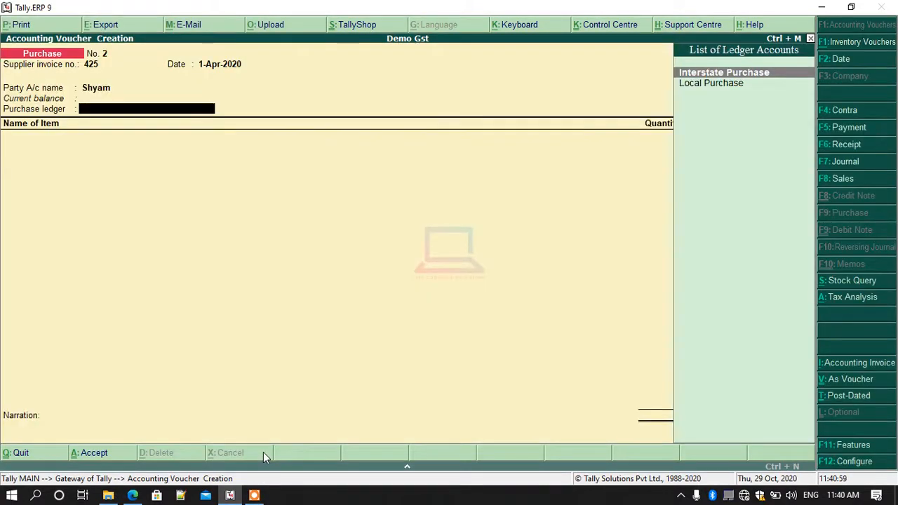
key("Down")
key("Up")
key("Return")
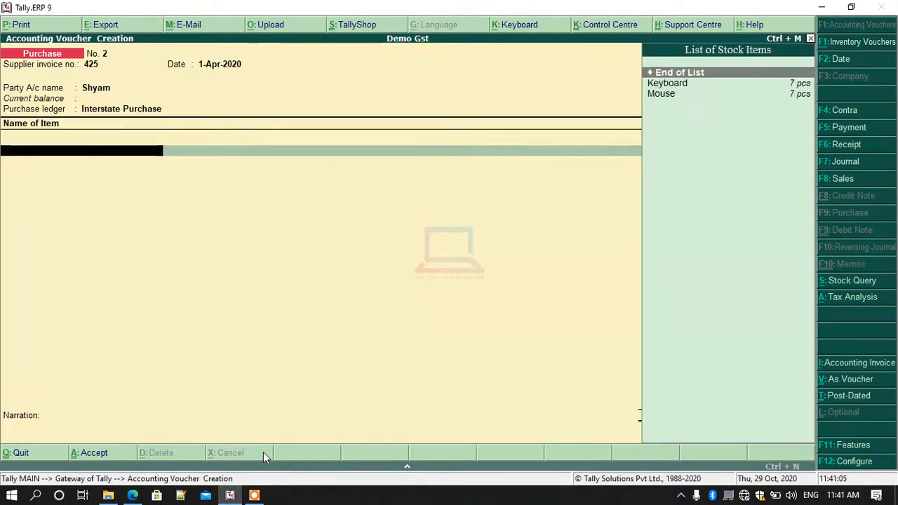
Step: Add the Keyboard stock item to the interstate purchase voucher with quantity 3 pcs at the default rate of 150
key("Down")
key("Return")
type("3")
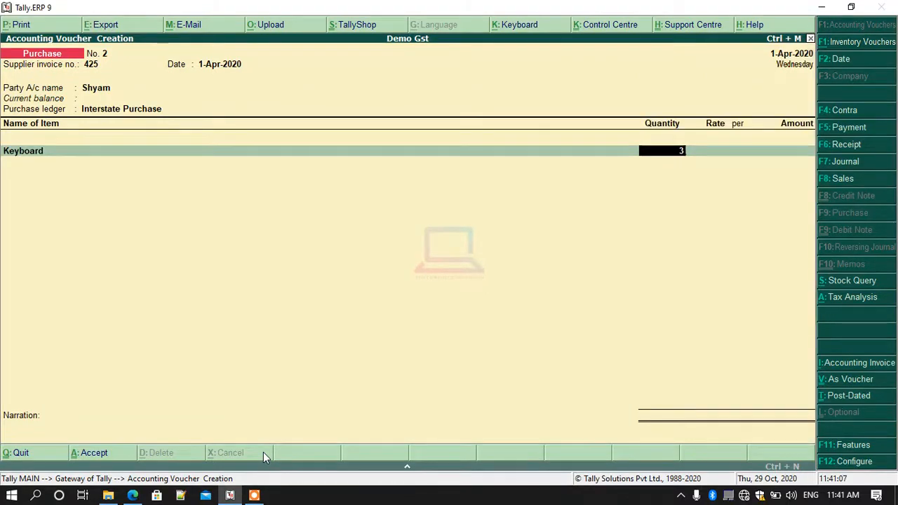
key("Return")
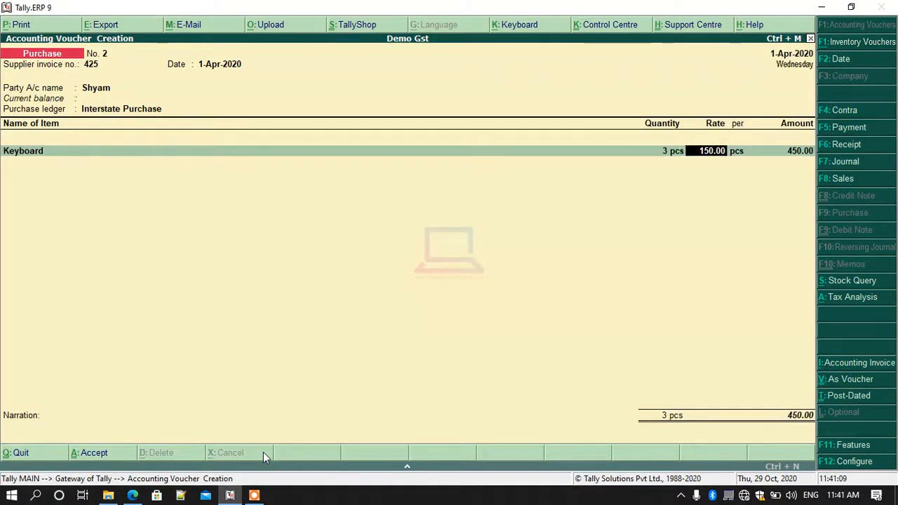
key("Return")
key("Return")
key("Return")
Step: Add the Mouse stock item to the interstate purchase voucher with quantity 3 pcs at the default rate of 80
key("Down")
key("Down")
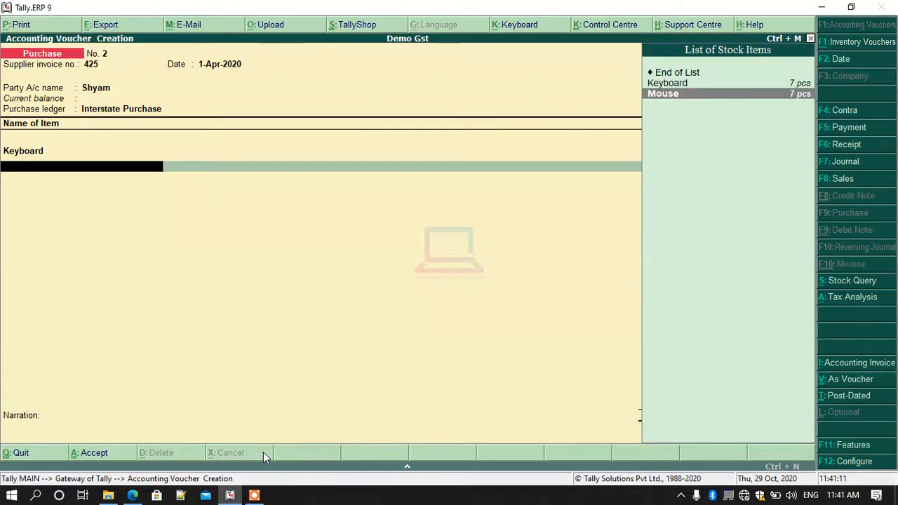
key("Return")
type("3")
key("Return")
key("Return")
key("Return")
key("Return")
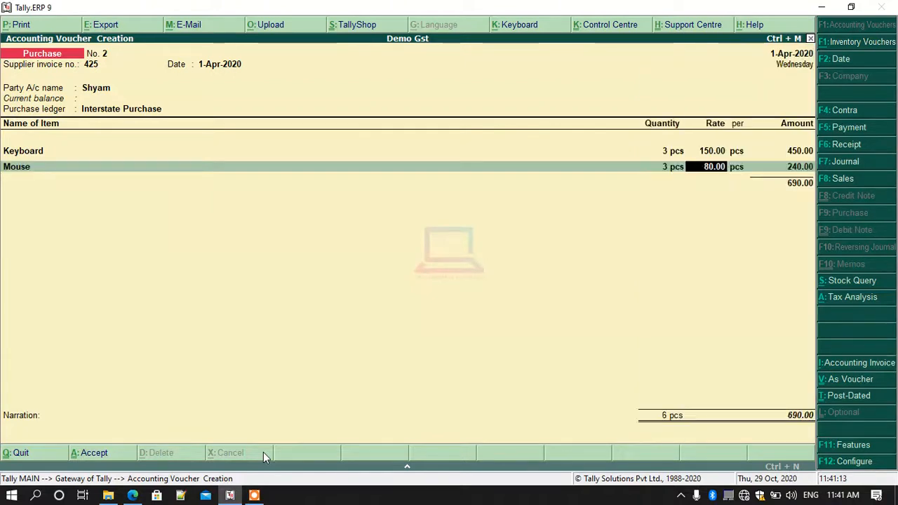
Step: Complete the Mouse line and end the stock item list on the interstate purchase voucher
key("Return")
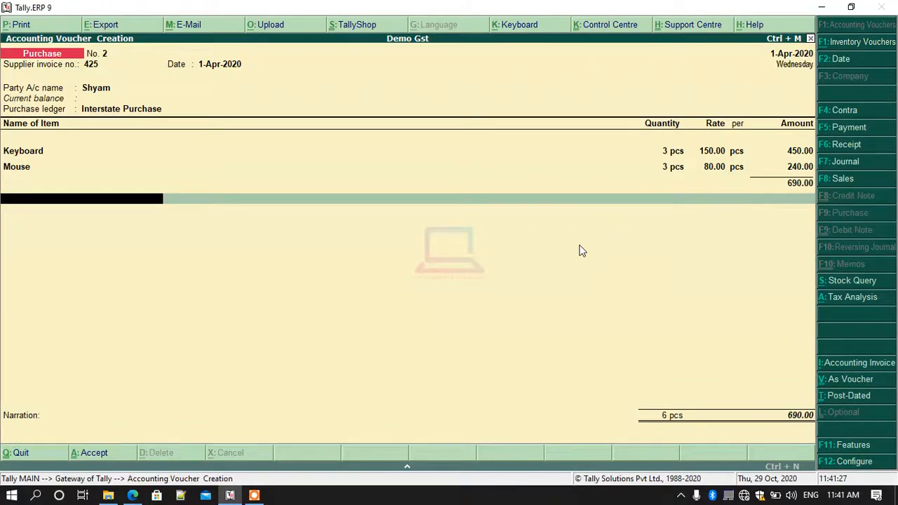
key("Return")
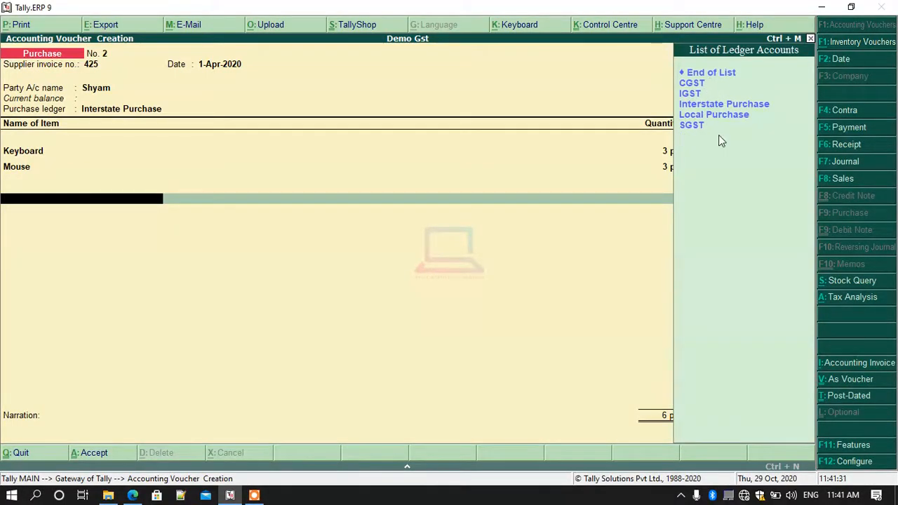
Step: Try CGST as the tax ledger below the stock items, then return to the ledger choice
key("Down")
key("Down")
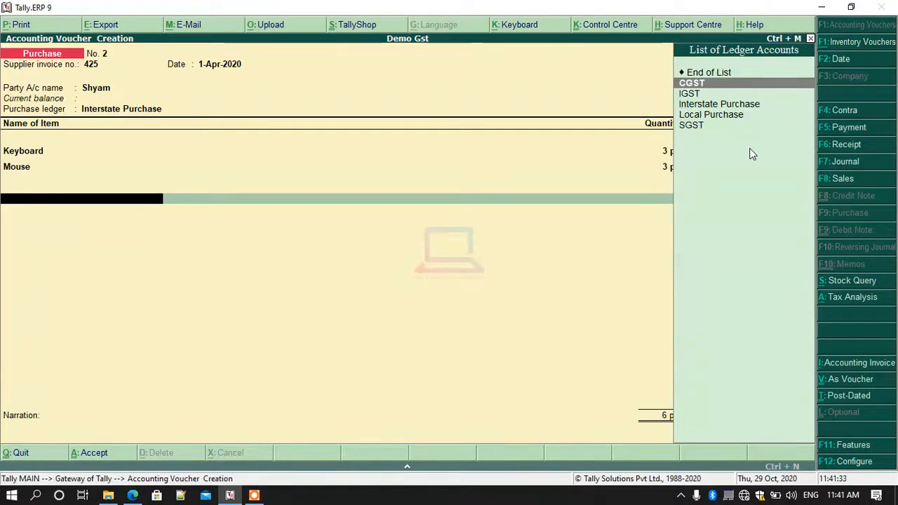
key("Return")
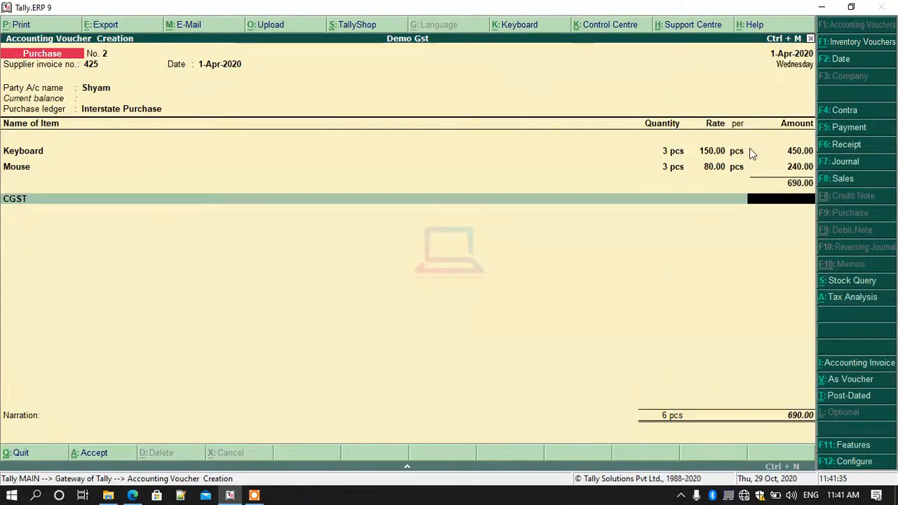
key("BackSpace")
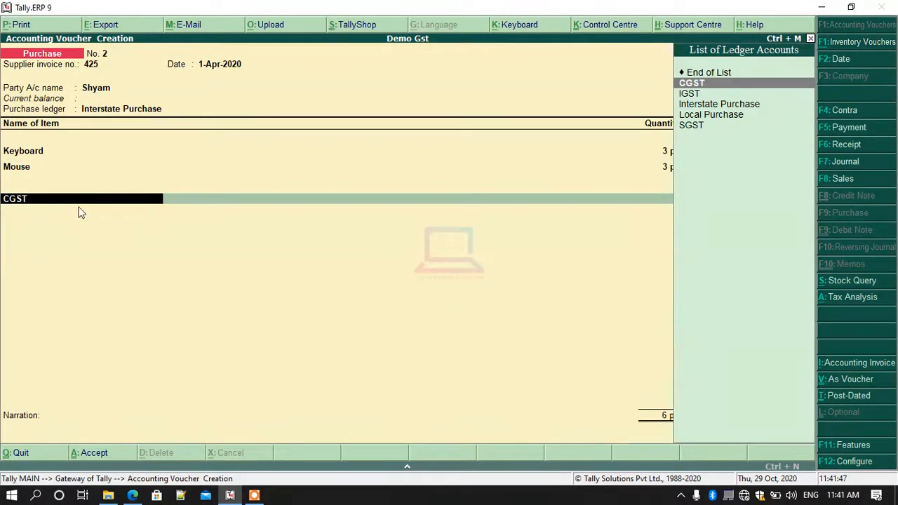
Step: Set the tax ledger to IGST with its calculated amount, leave the narration blank and save the interstate purchase voucher
key("Down")
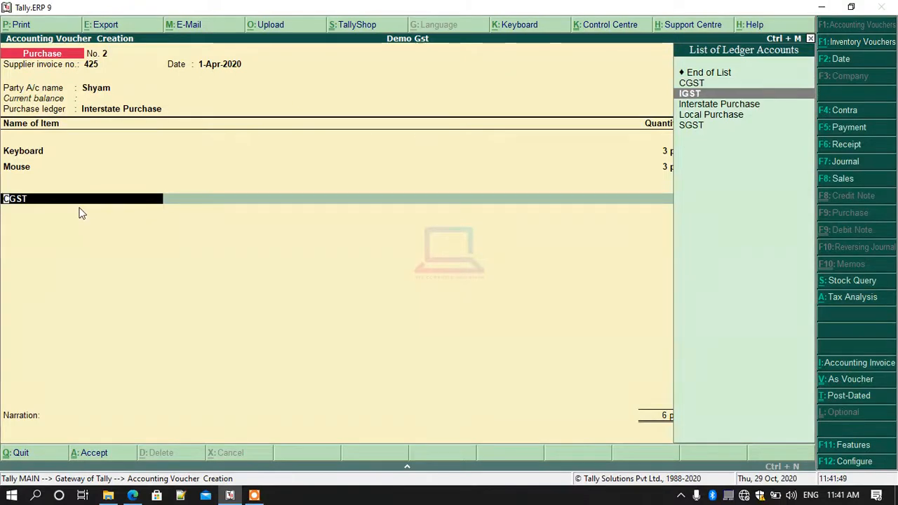
key("Return")
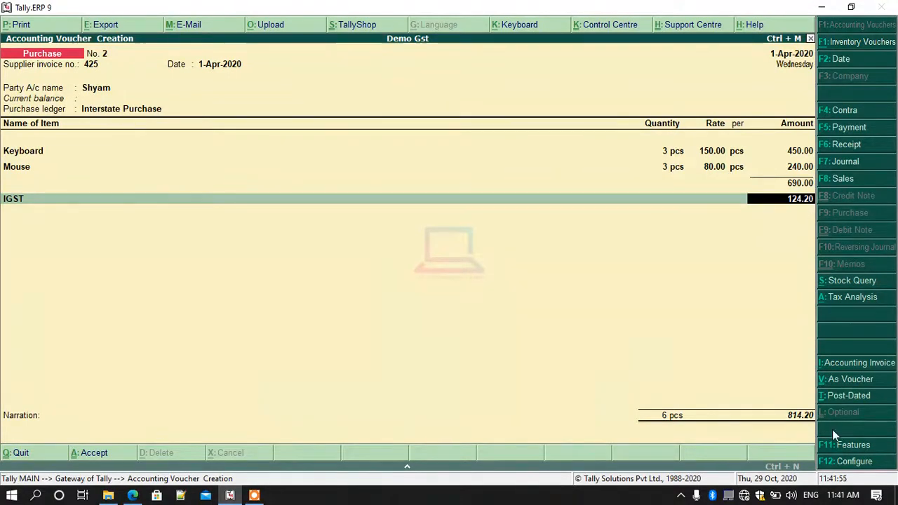
key("Return")
key("Return")
key("Return")
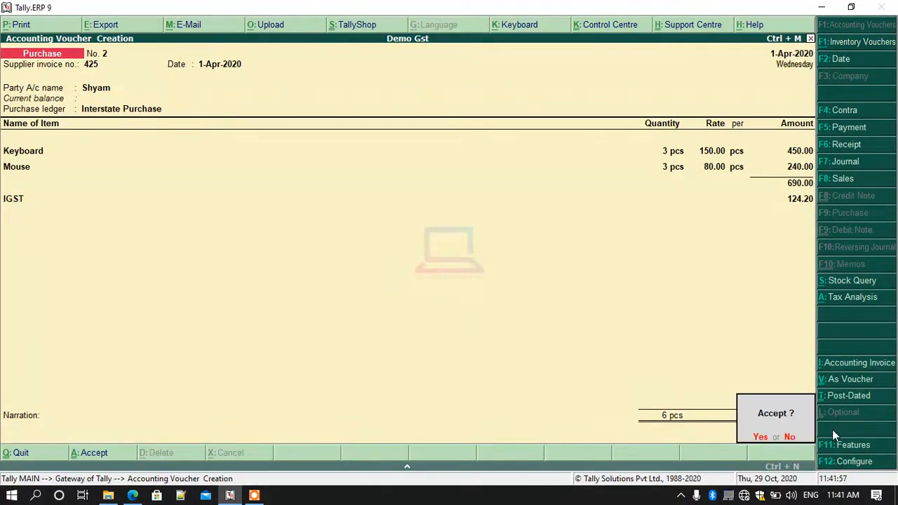
key("Return")
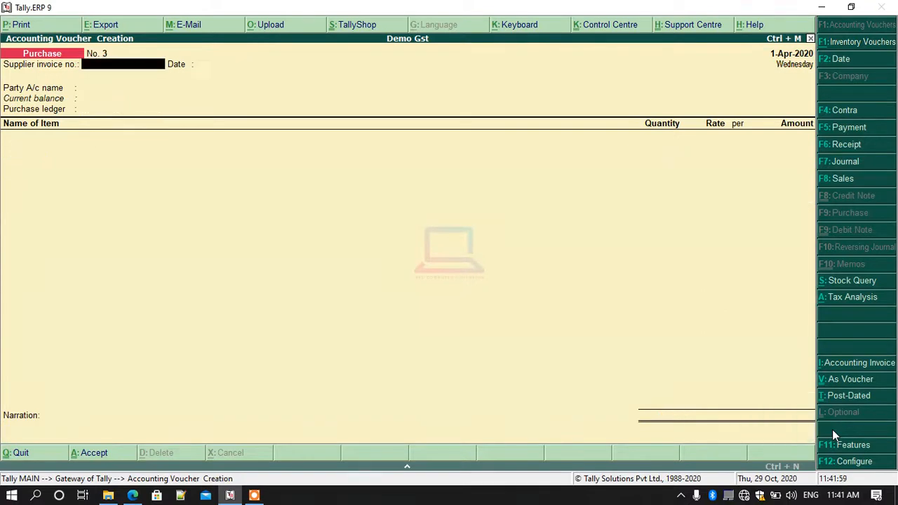